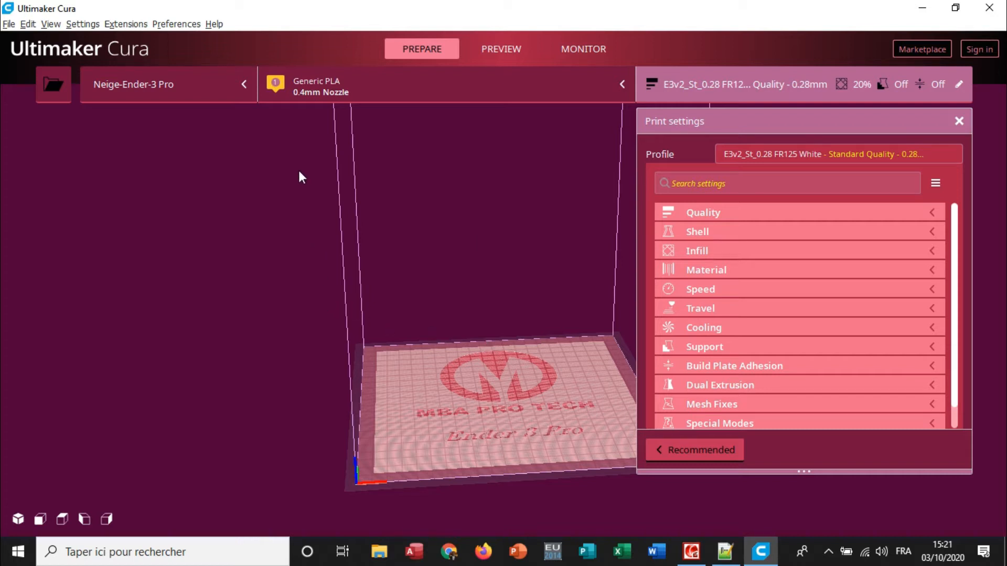
Review the Custom and Creality3D models offered when adding a non-networked printer, and close the dialog without adding one.
left_click(165, 93)
left_click(147, 191)
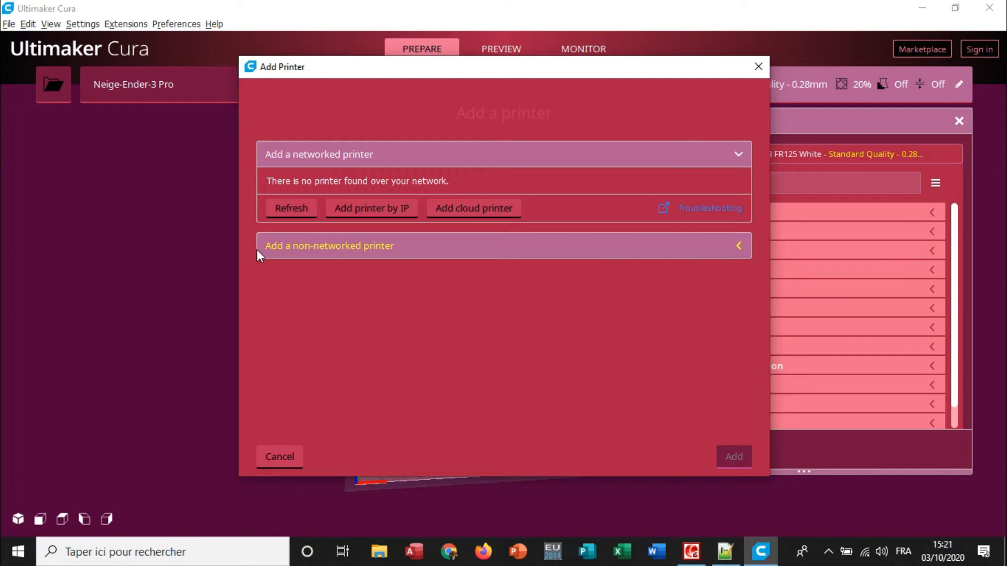
left_click(296, 255)
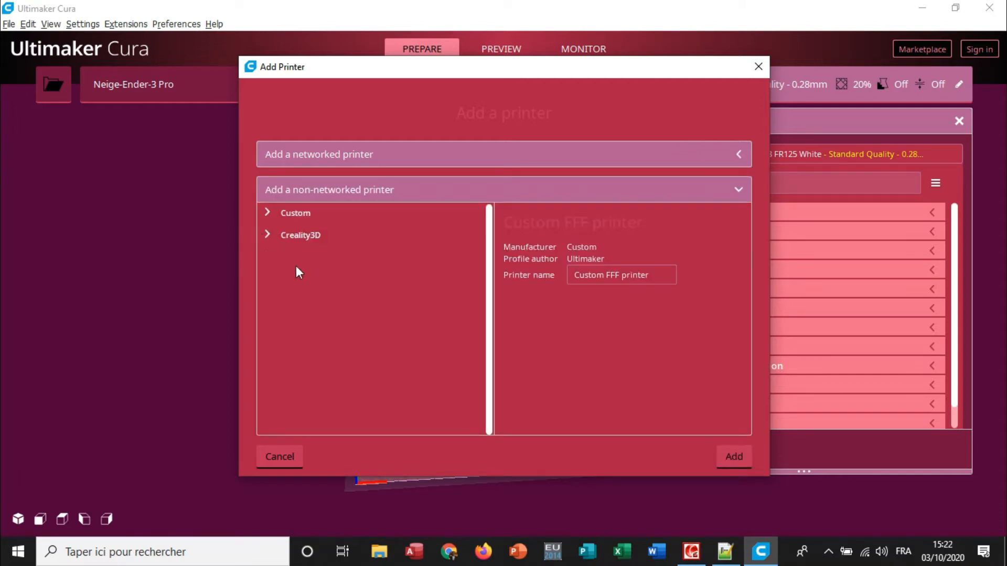
left_click(269, 235)
scroll(416, 283, "down", 3)
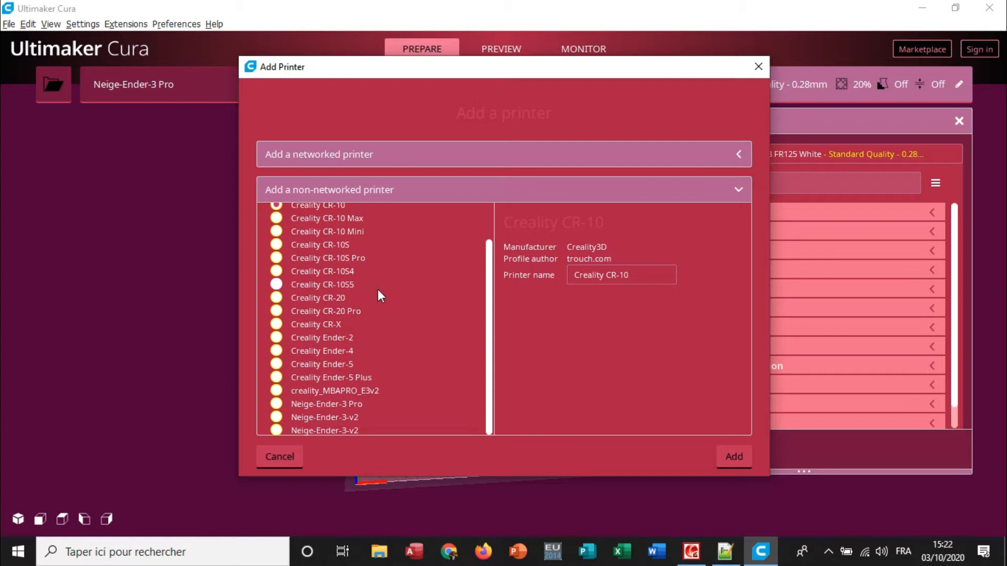
scroll(488, 315, "up", 2)
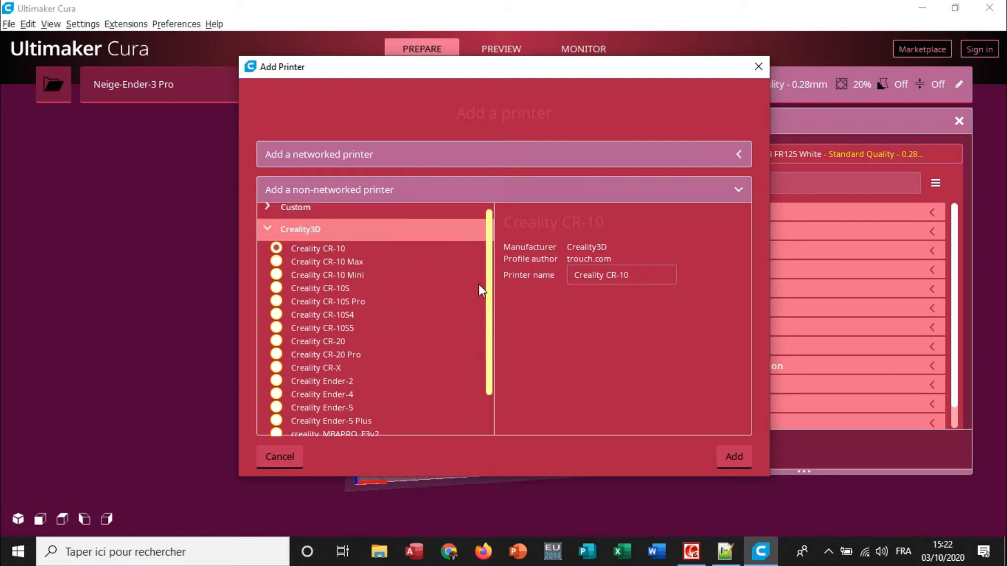
scroll(487, 227, "down", 2)
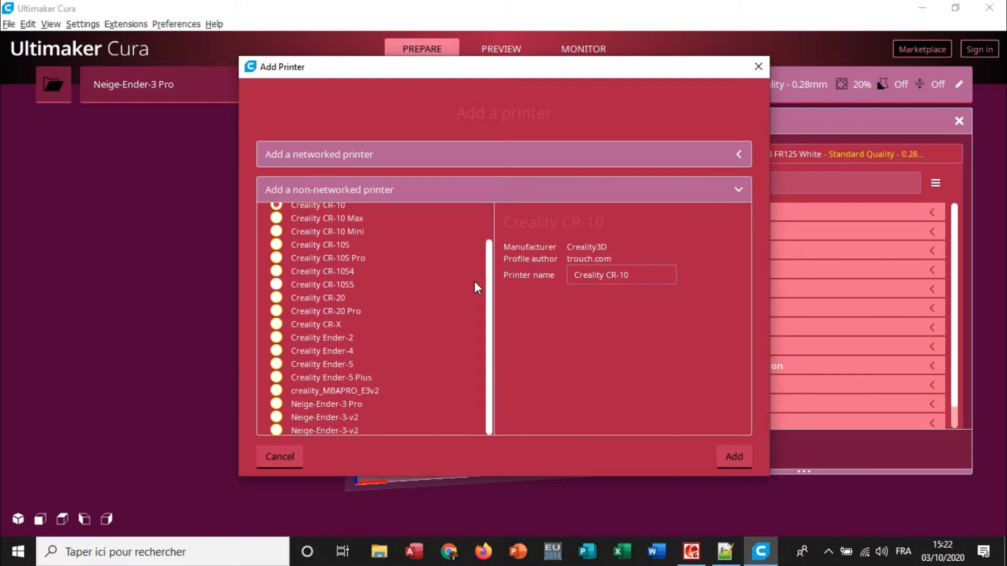
scroll(496, 270, "up", 3)
left_click(282, 214)
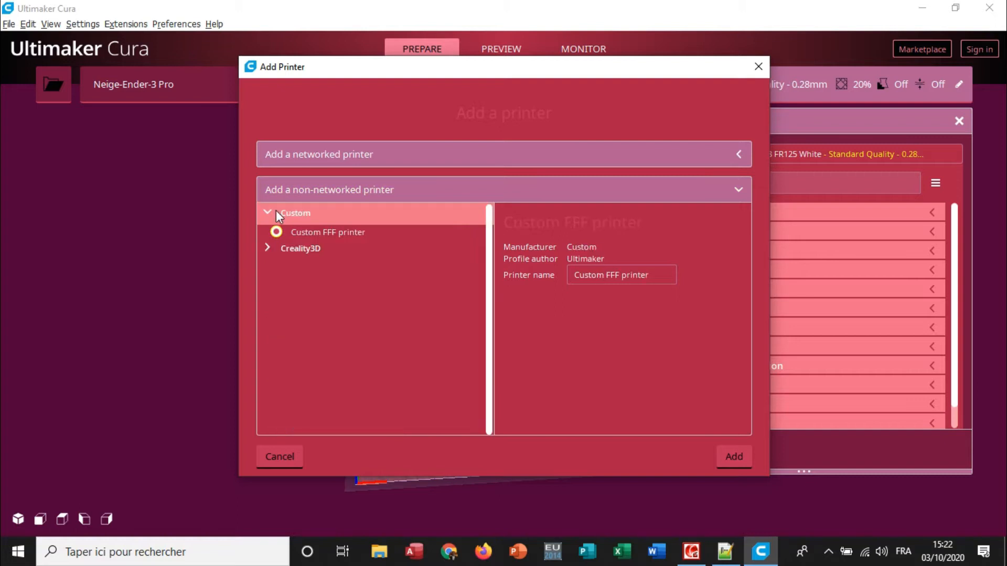
left_click(269, 249)
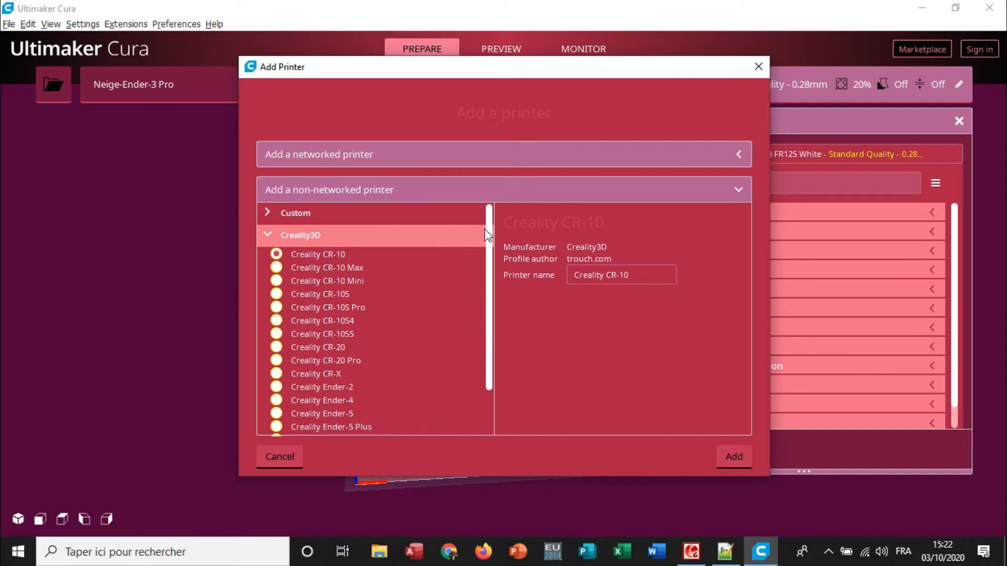
scroll(488, 236, "down", 2)
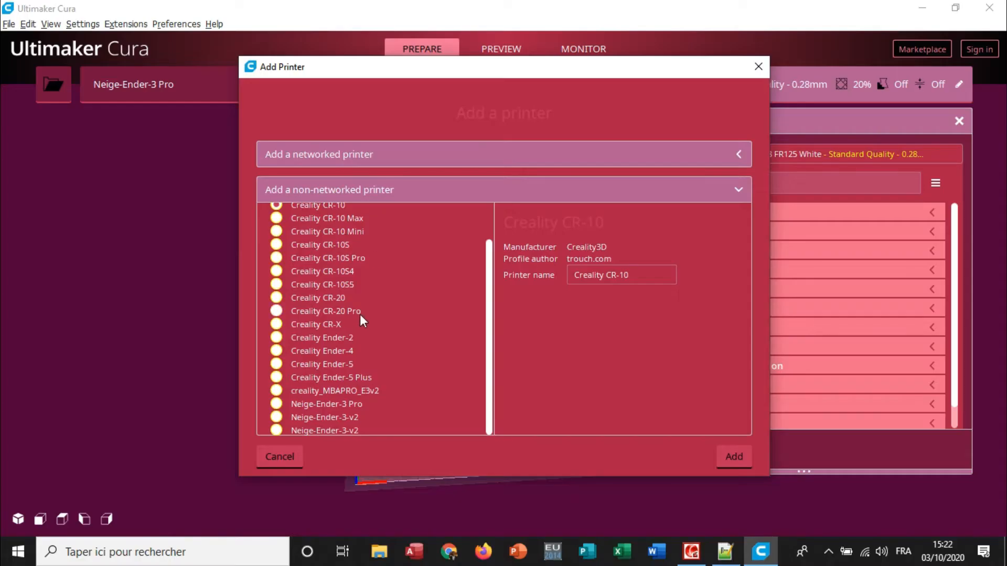
left_click(759, 67)
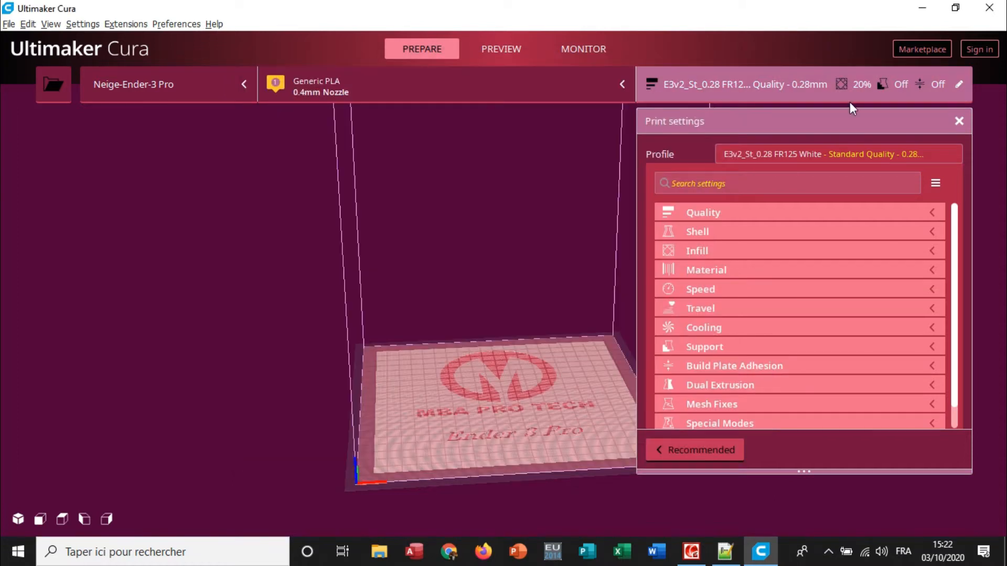
Close Cura and open the definitions folder inside the Ultimaker Cura 4.7 resources folder in File Explorer.
left_click(994, 7)
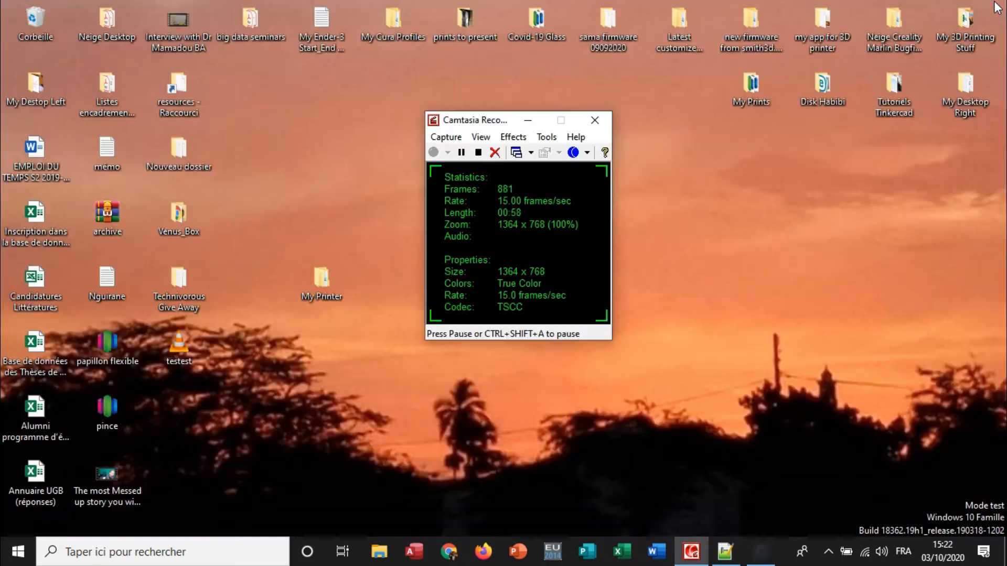
double_click(171, 98)
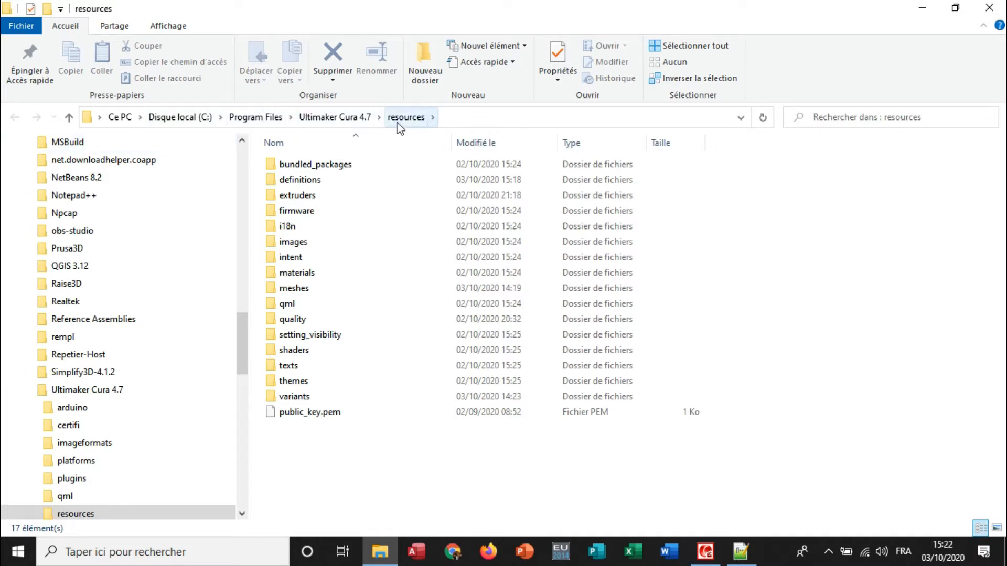
left_click(358, 123)
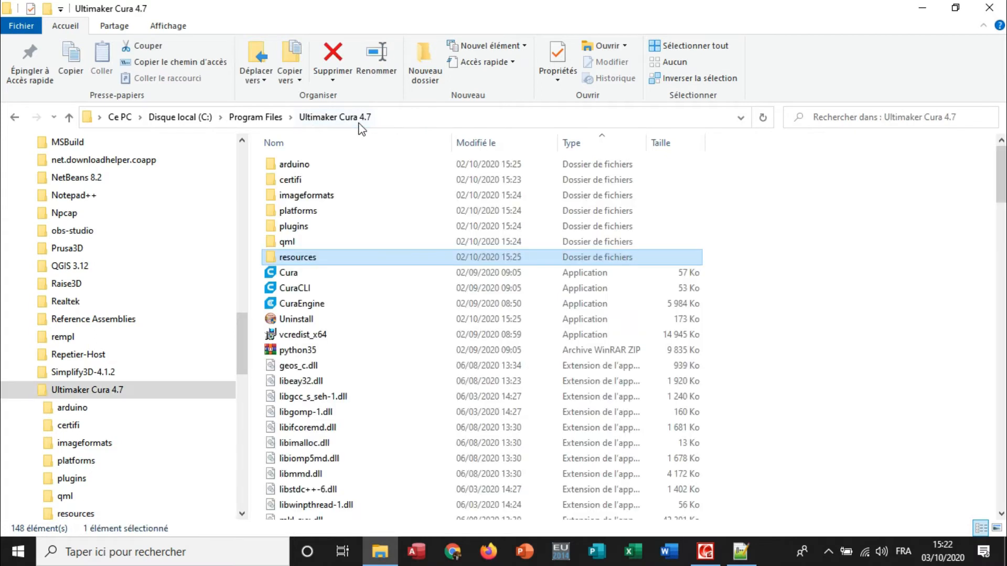
double_click(303, 258)
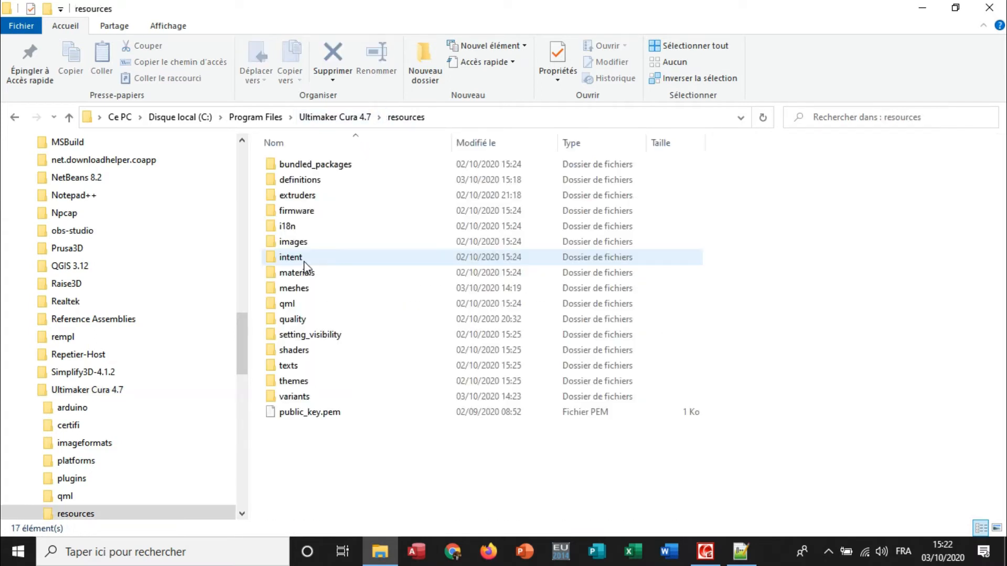
double_click(313, 182)
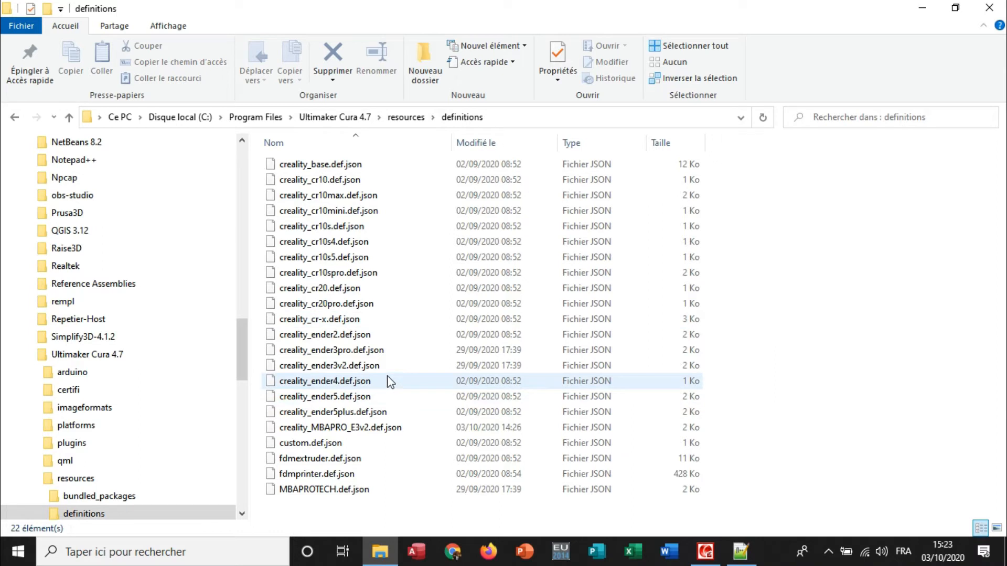
Duplicate creality_ender3v2.def.json within the definitions folder, granting the administrator permission.
left_click(360, 370)
right_click(359, 371)
left_click(388, 279)
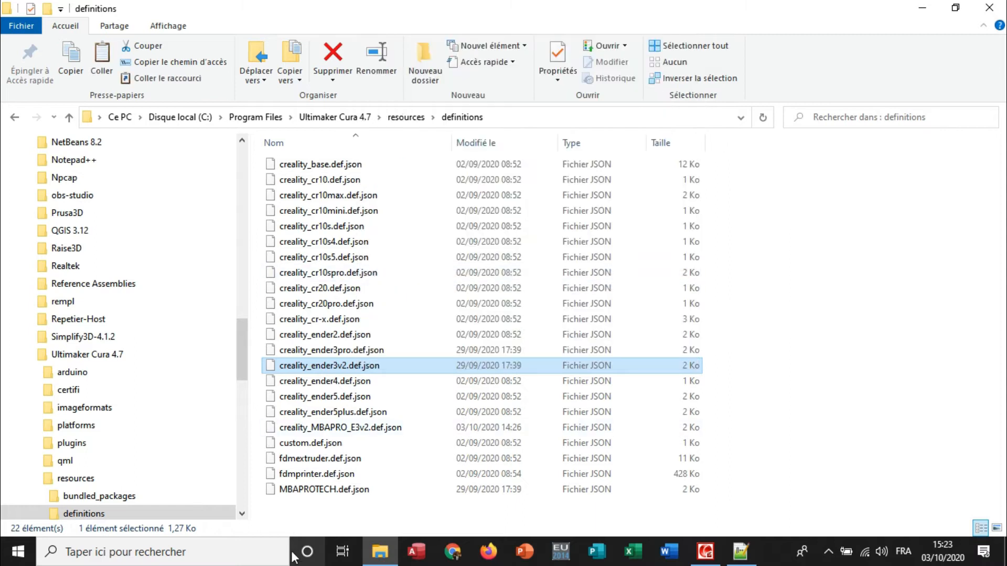
right_click(412, 454)
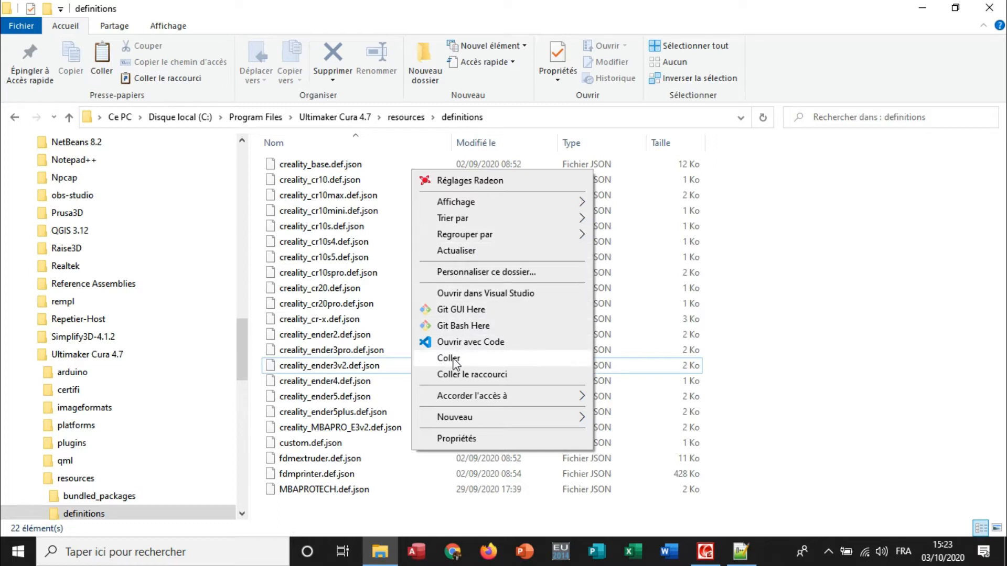
left_click(449, 358)
left_click(465, 194)
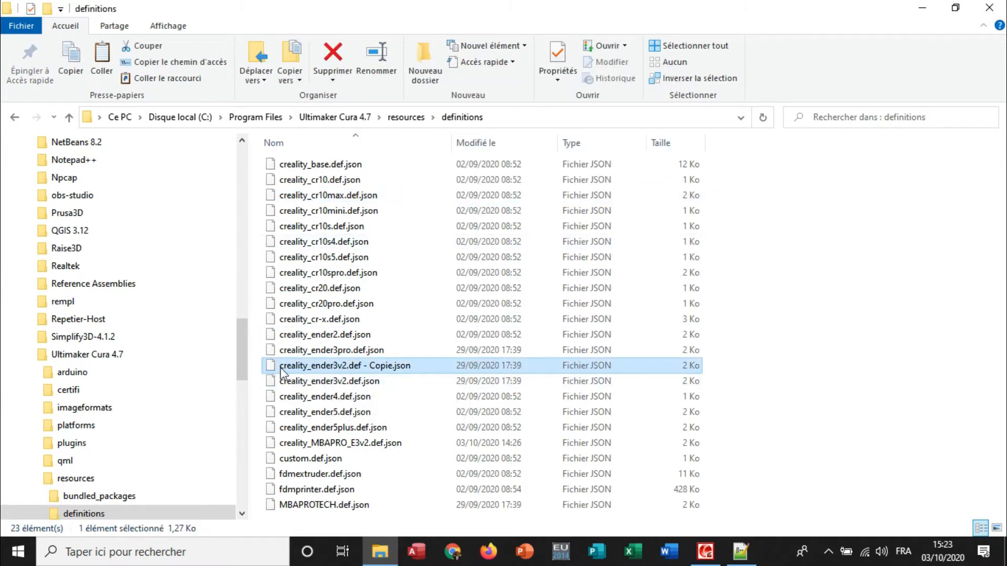
Rename the copied Ender 3 V2 definition file as MBAPRO_TECH.def.json.
right_click(308, 367)
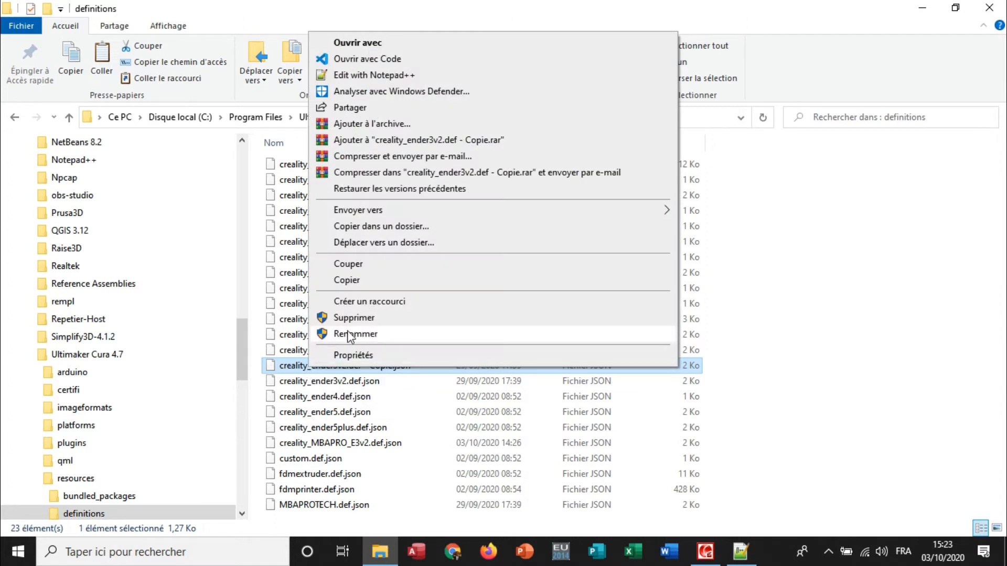
left_click(349, 337)
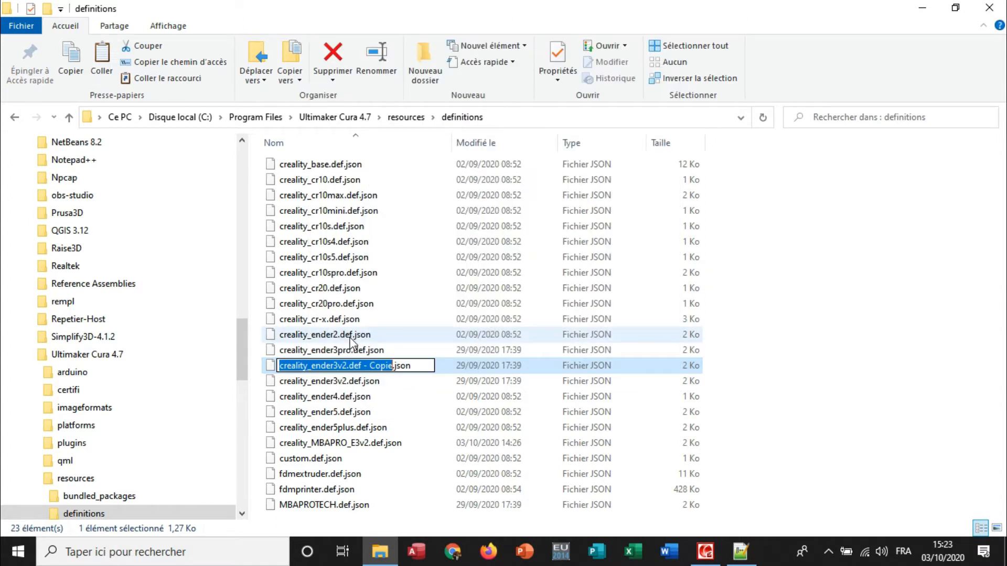
type("MBA")
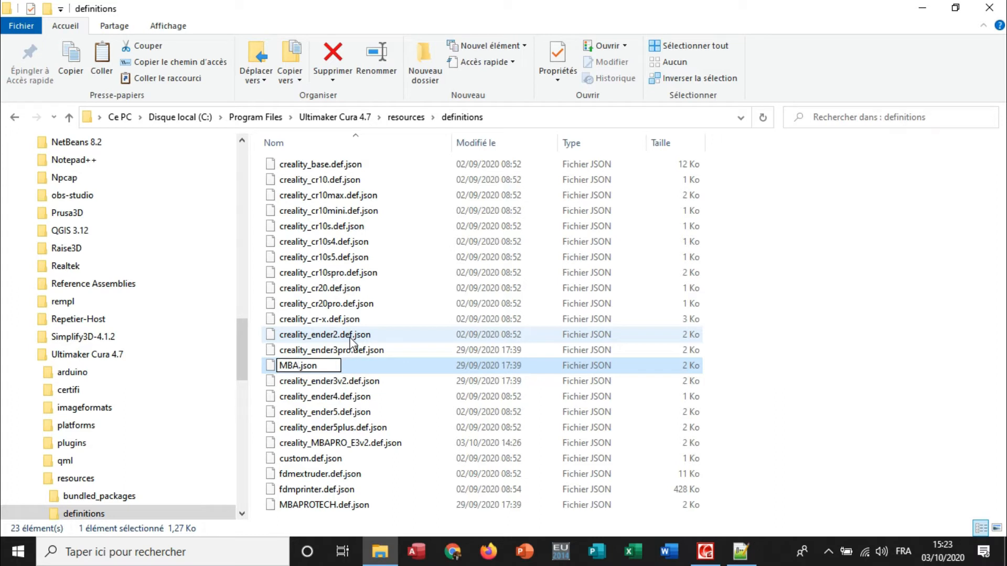
type("PRO_TECH")
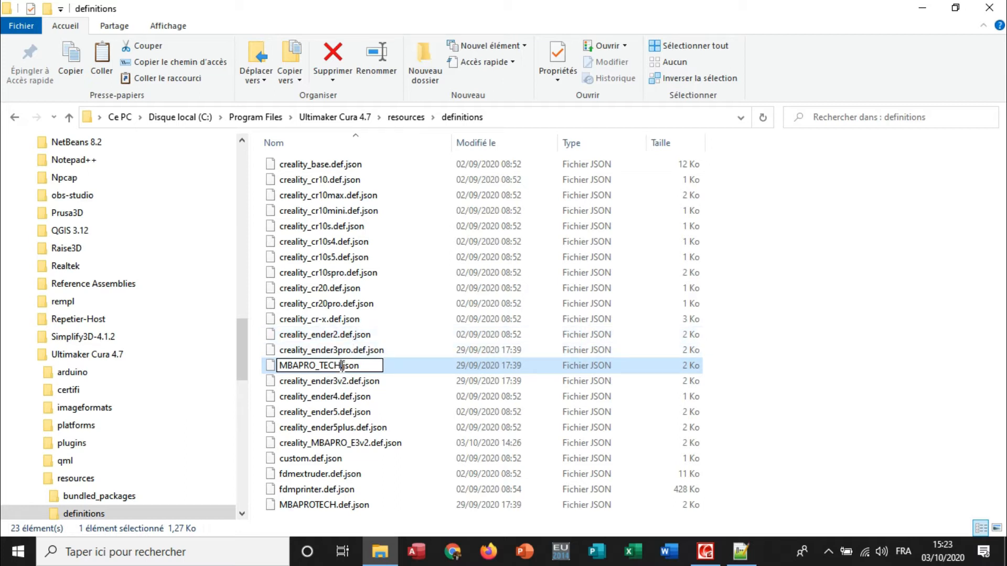
left_click_drag(342, 365, 271, 363)
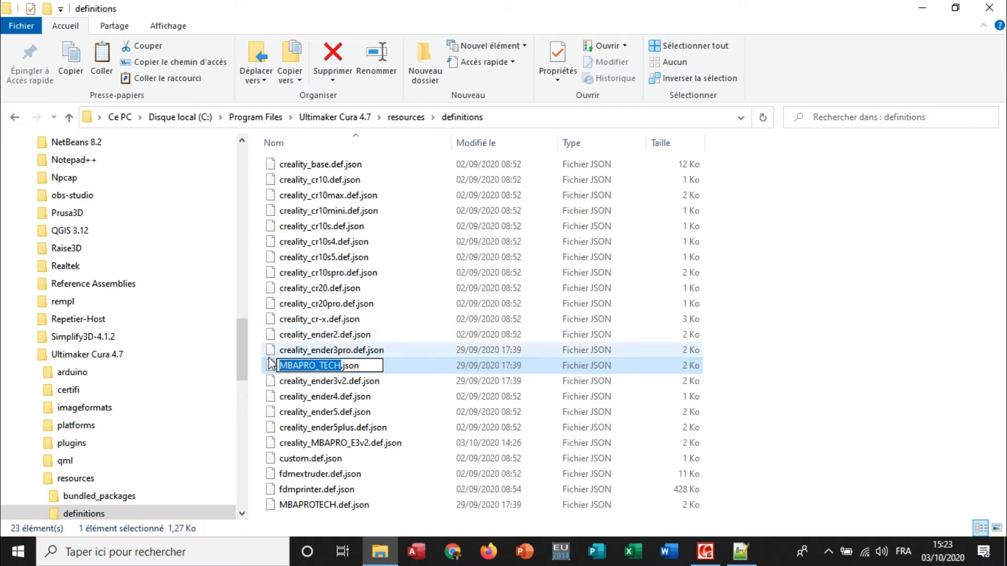
key("Right")
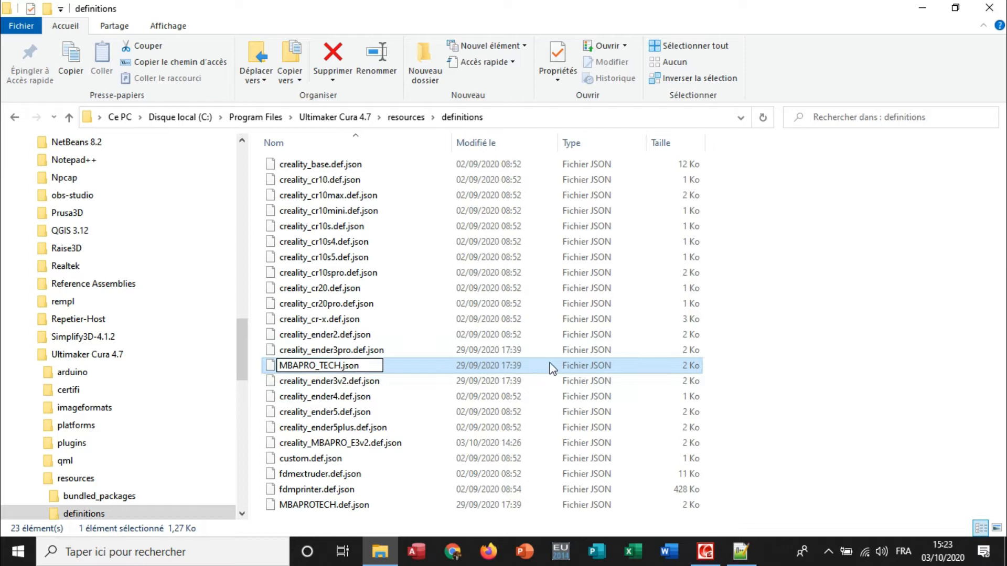
type("def.")
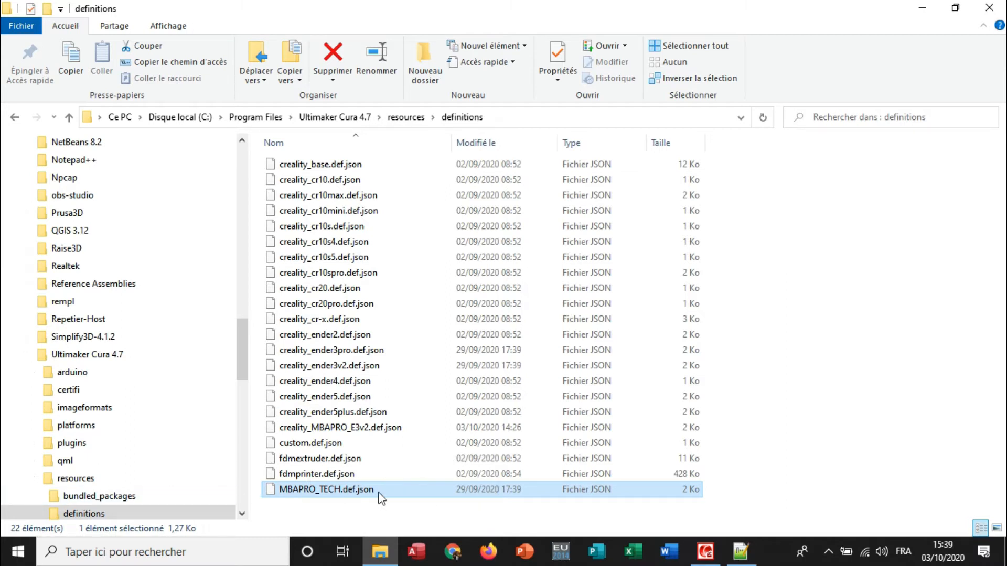
Open MBAPRO_TECH.def.json in Notepad++ and set its "name" value to MBAPRO_TECH.
right_click(348, 495)
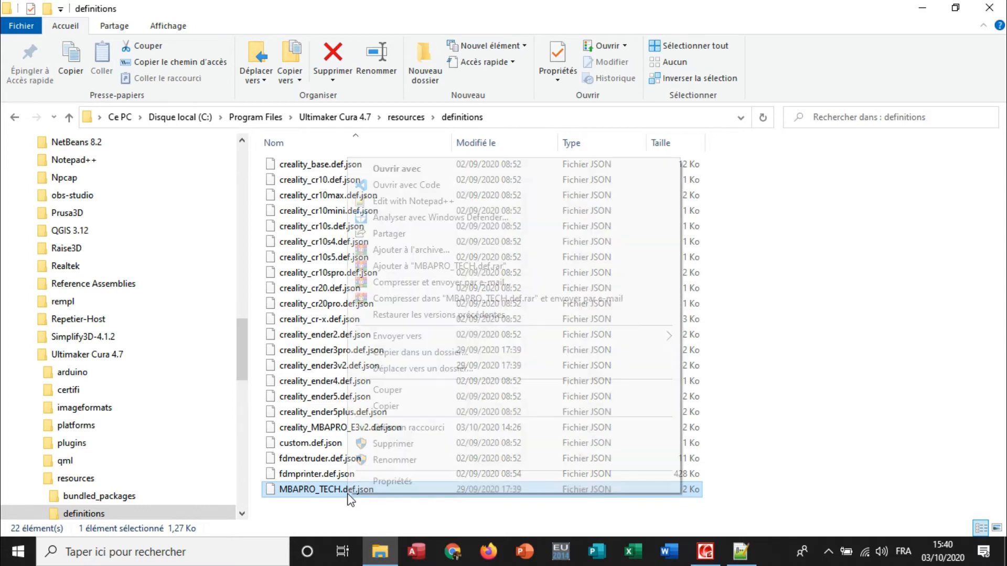
left_click(444, 202)
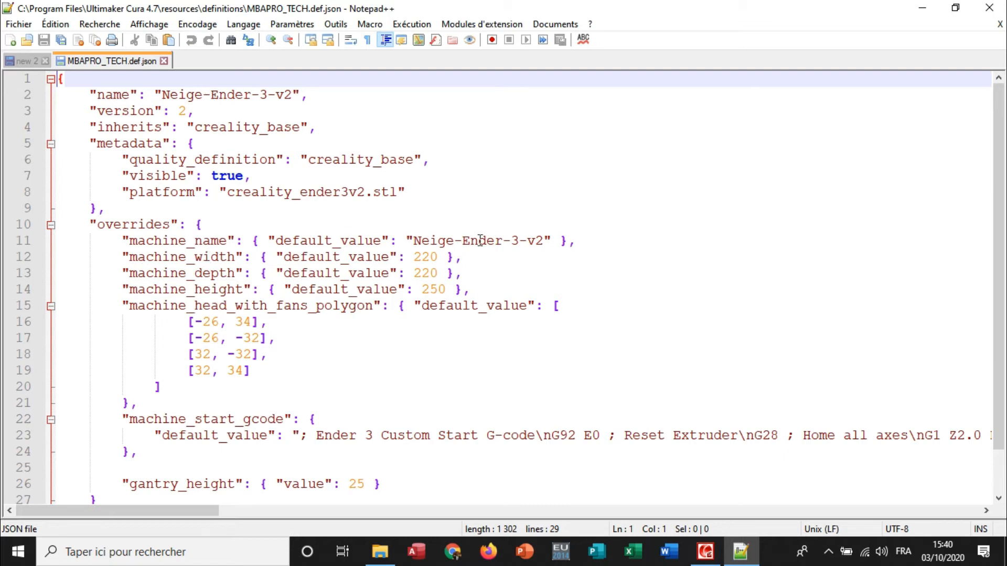
left_click_drag(292, 95, 164, 95)
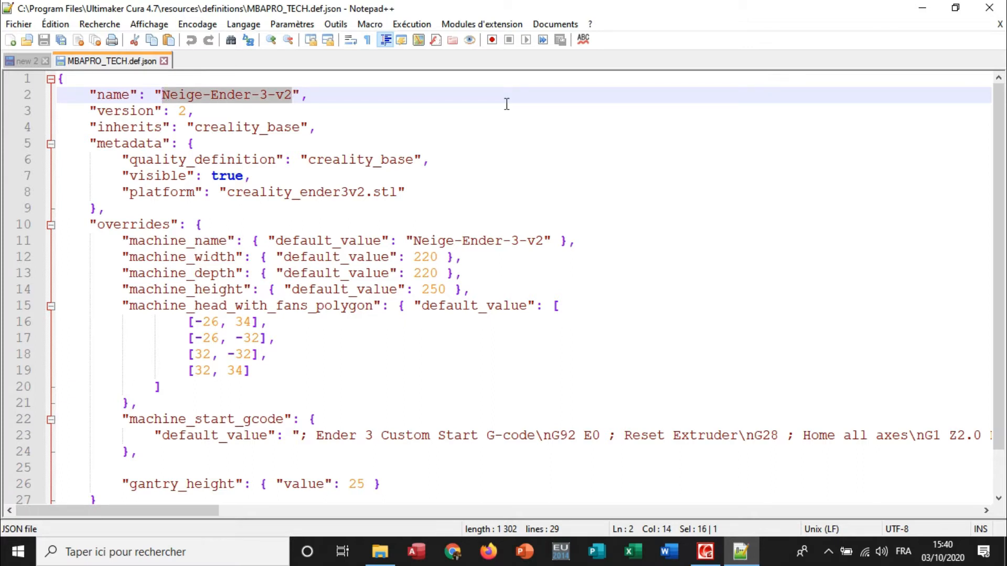
type("MBA")
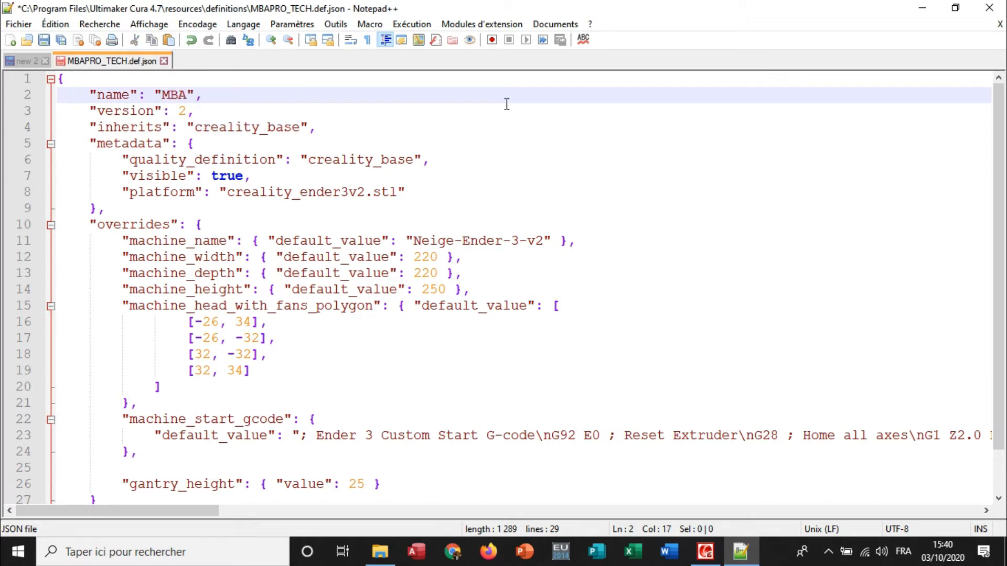
type("PRO_TECH")
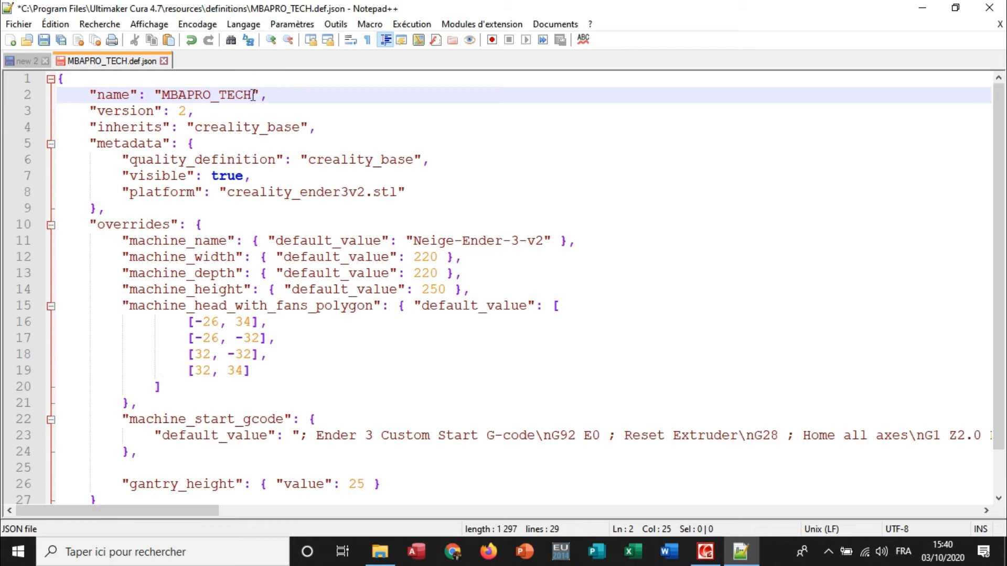
Copy the new printer name MBAPRO_TECH into the default value of "machine_name".
left_click_drag(252, 95, 164, 102)
key("ctrl+c")
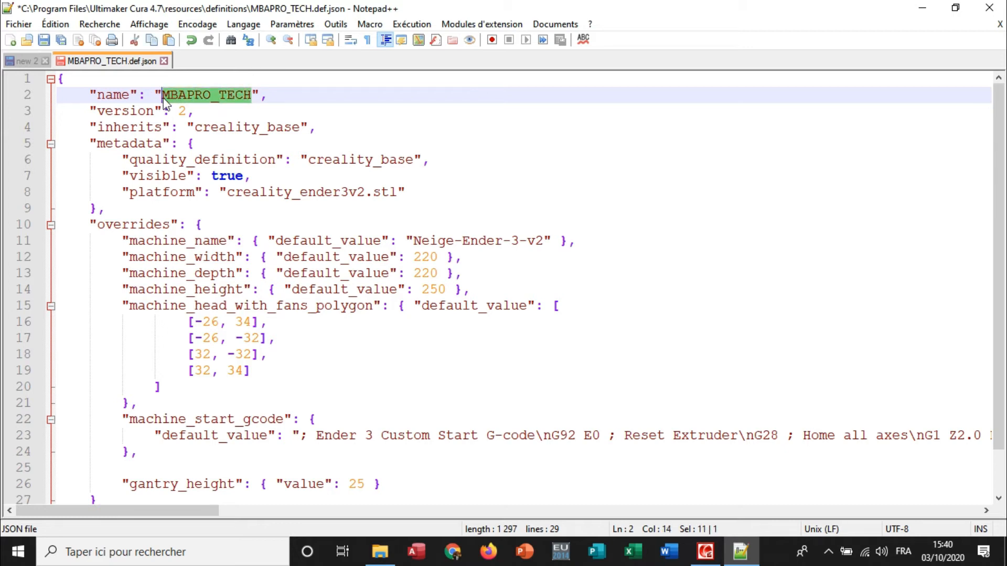
left_click_drag(545, 240, 417, 244)
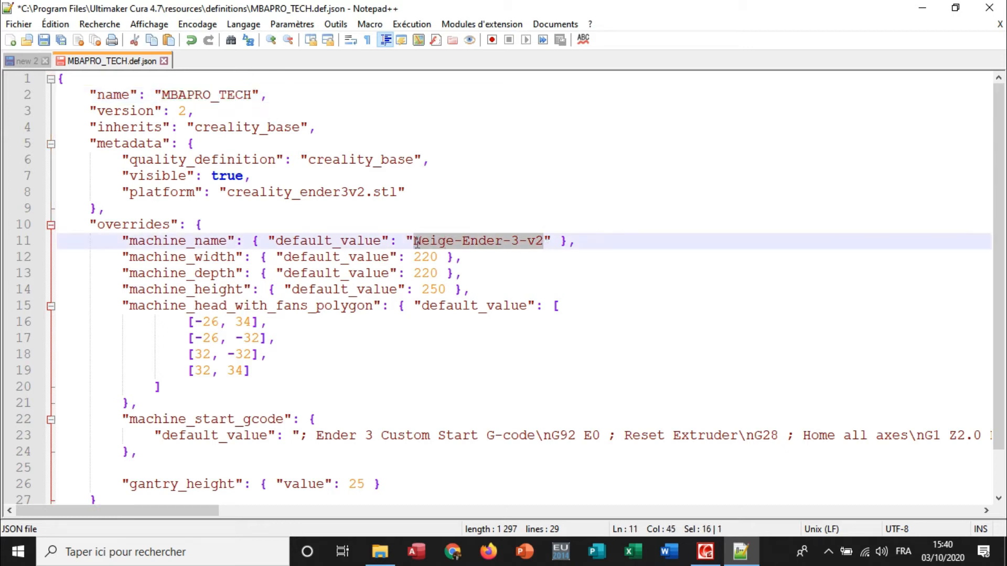
key("ctrl+v")
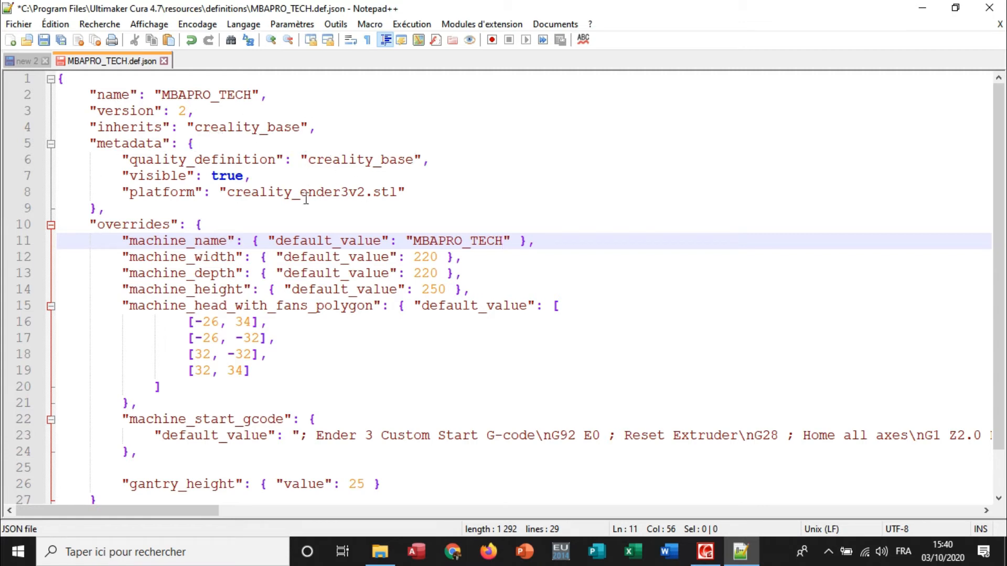
Examine the "platform" entry with its STL file name and the remaining override settings of the definition.
left_click_drag(417, 194, 129, 193)
left_click(414, 195)
left_click_drag(398, 193, 243, 194)
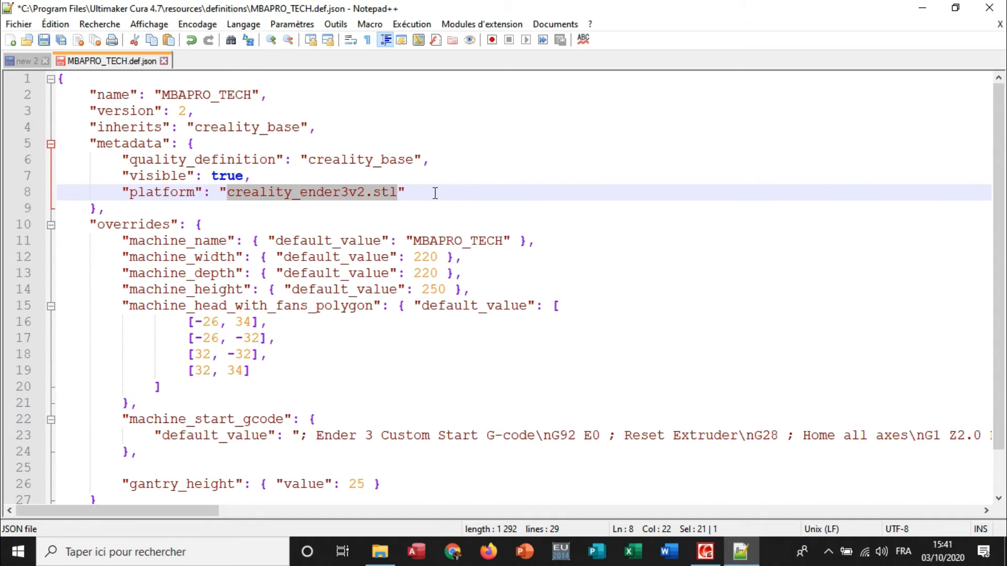
scroll(381, 251, "down", 1)
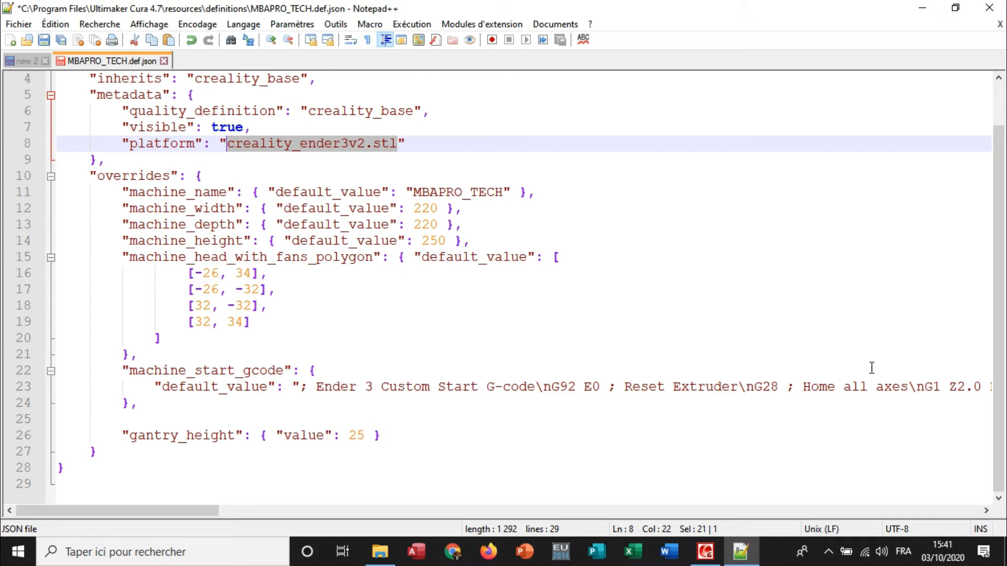
scroll(254, 422, "up", 1)
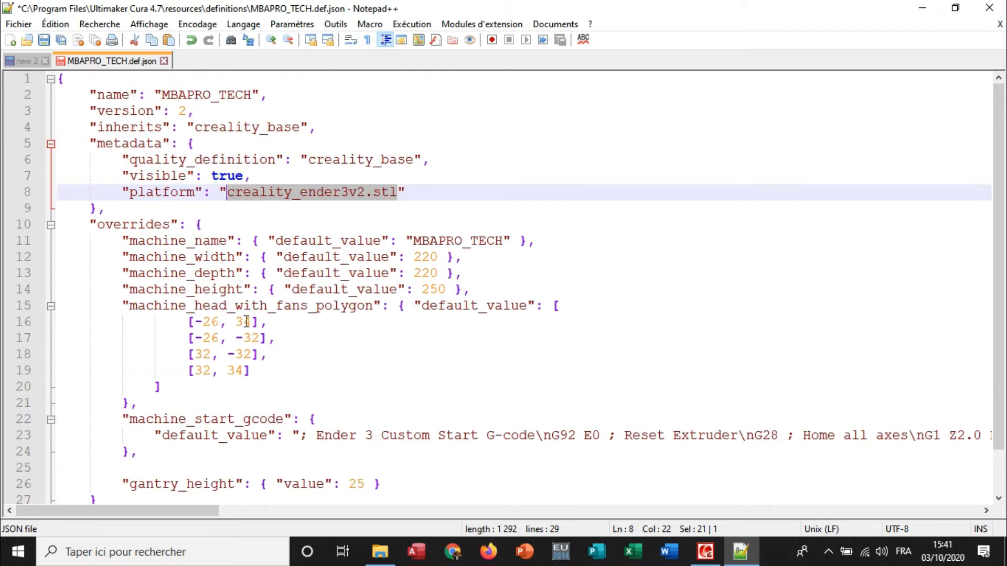
Save the edited MBAPRO_TECH.def.json by relaunching Notepad++ in administrator mode, and close the file.
left_click(516, 181)
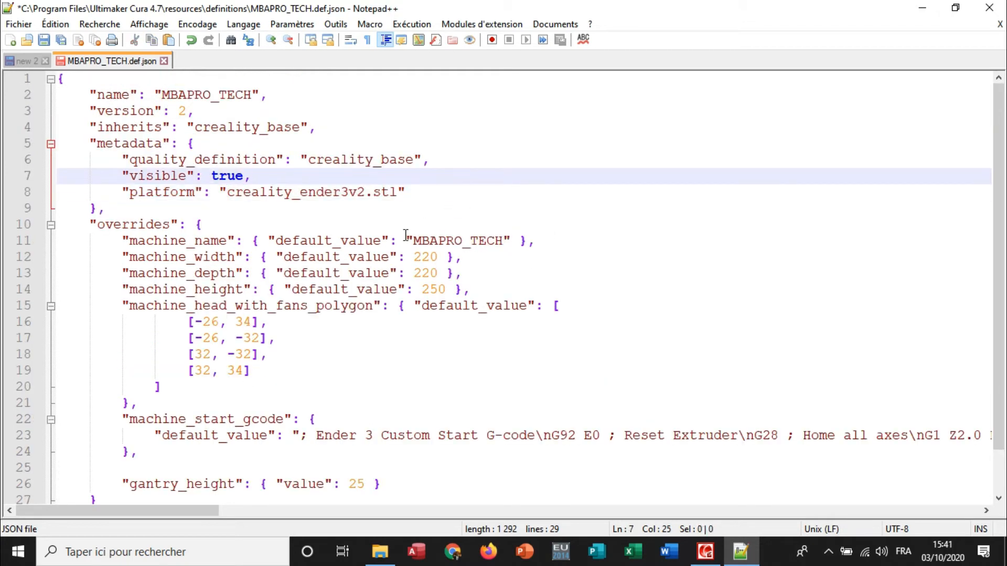
left_click(45, 43)
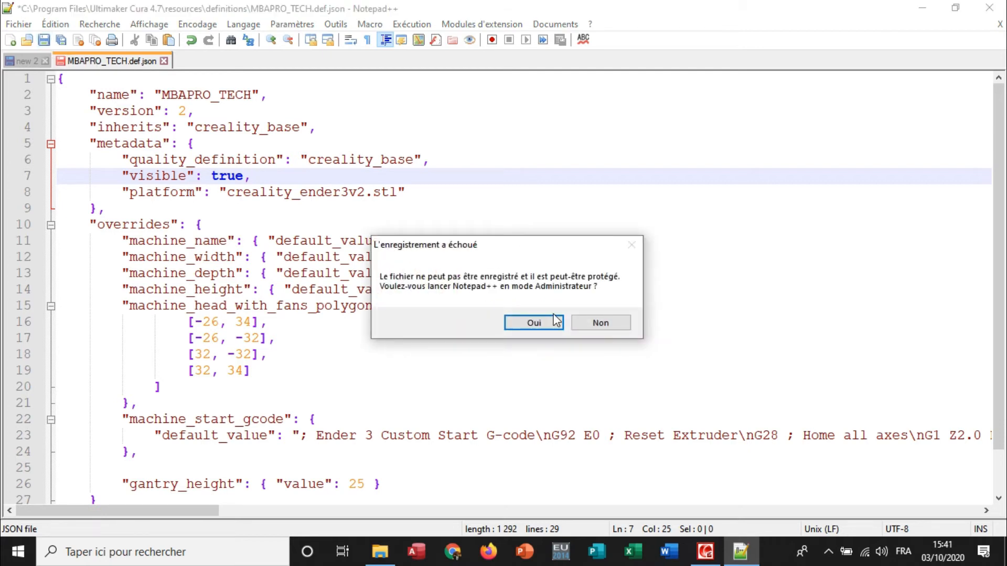
left_click(546, 329)
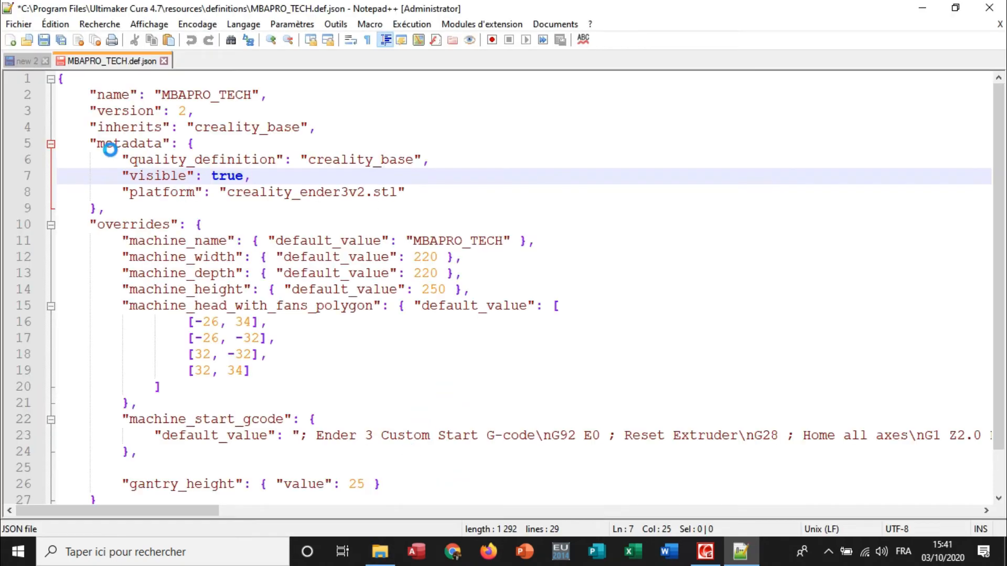
left_click(44, 40)
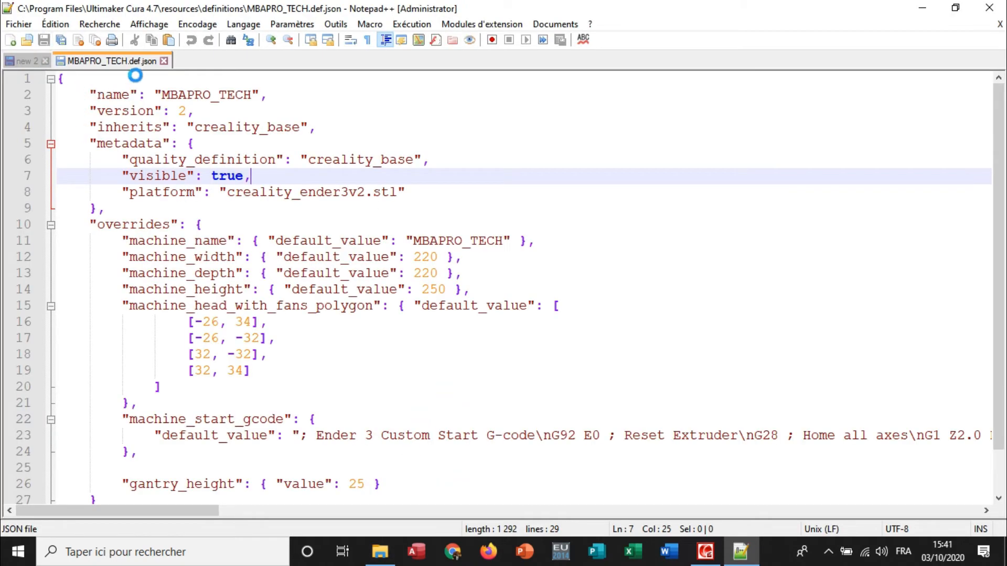
left_click(165, 60)
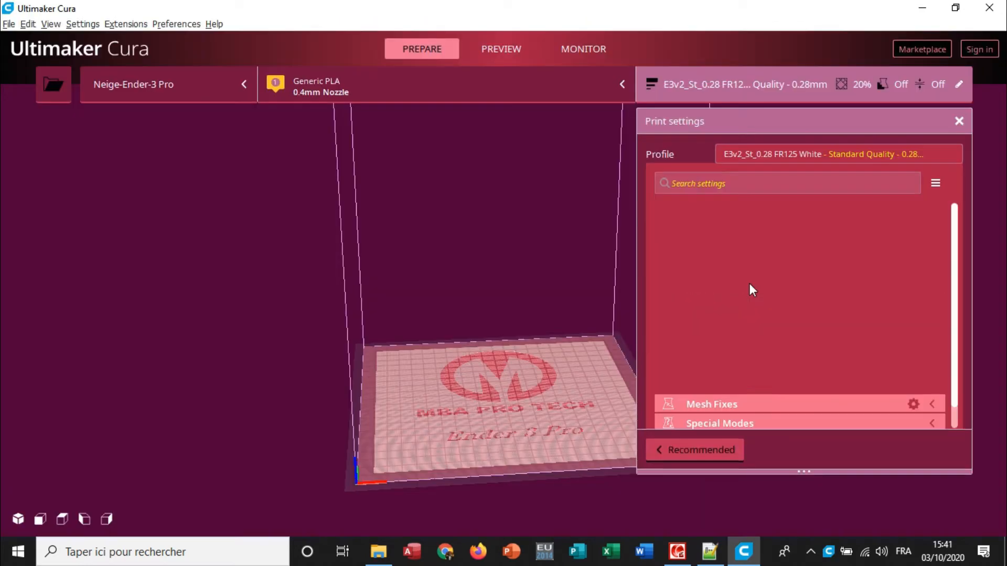
left_click(828, 551)
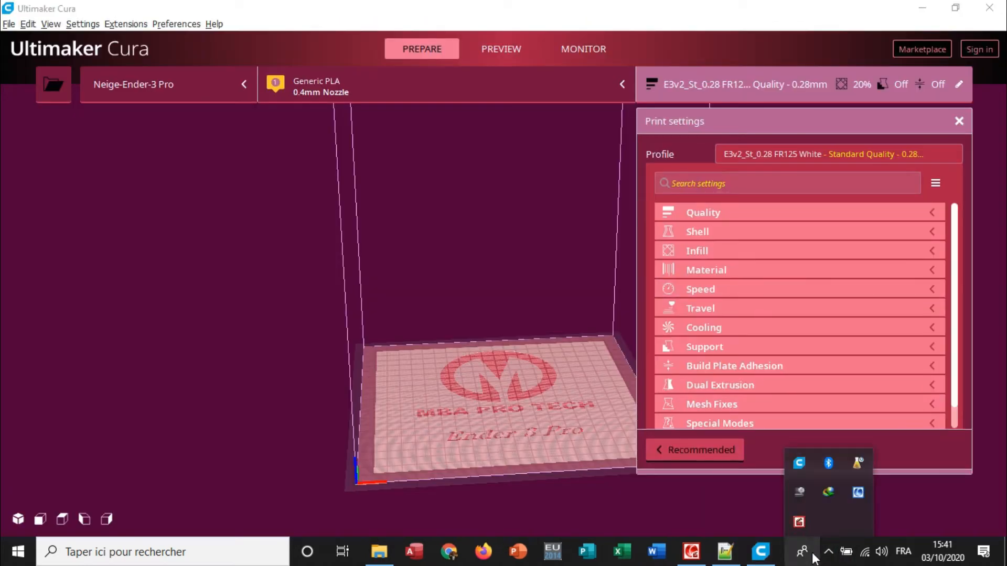
left_click(813, 555)
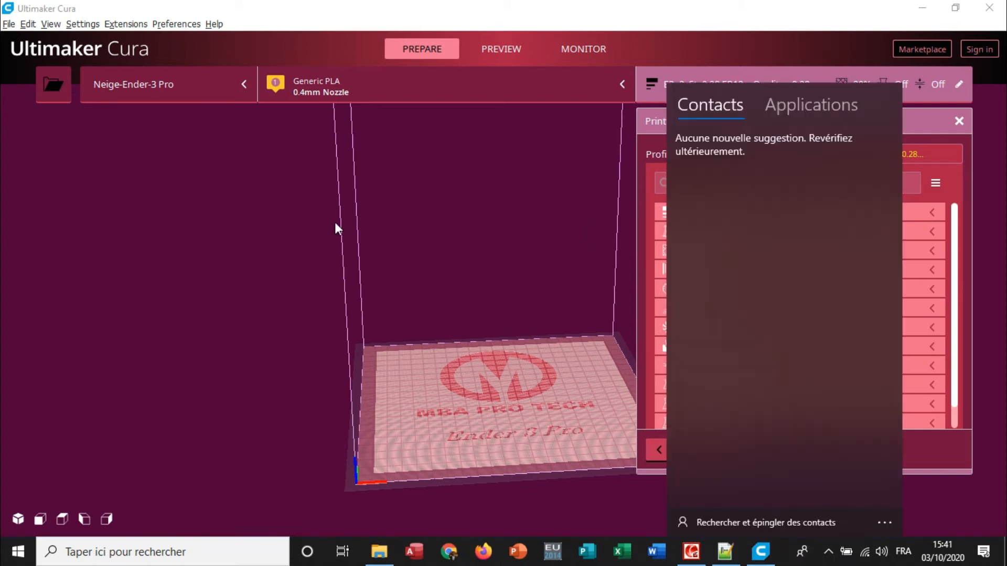
left_click(148, 6)
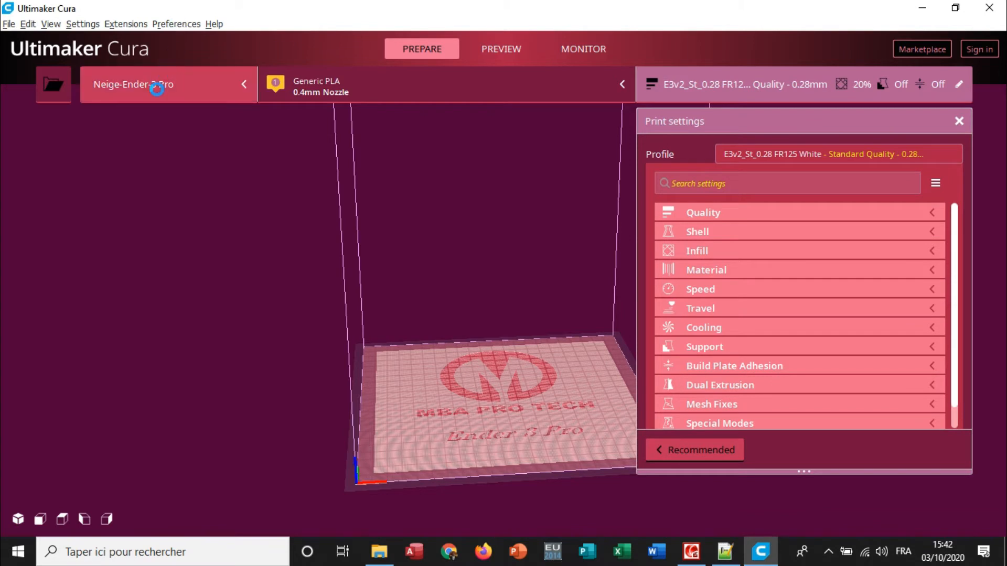
Add the non-networked Creality3D printer MBAPRO_TECH in Cura and accept its default machine settings.
left_click(156, 87)
left_click(151, 194)
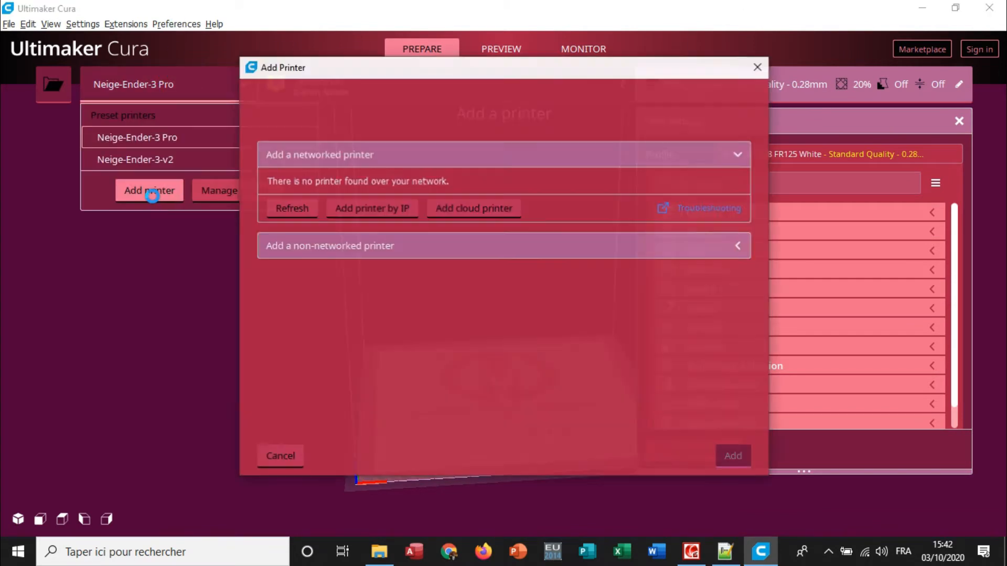
left_click(344, 255)
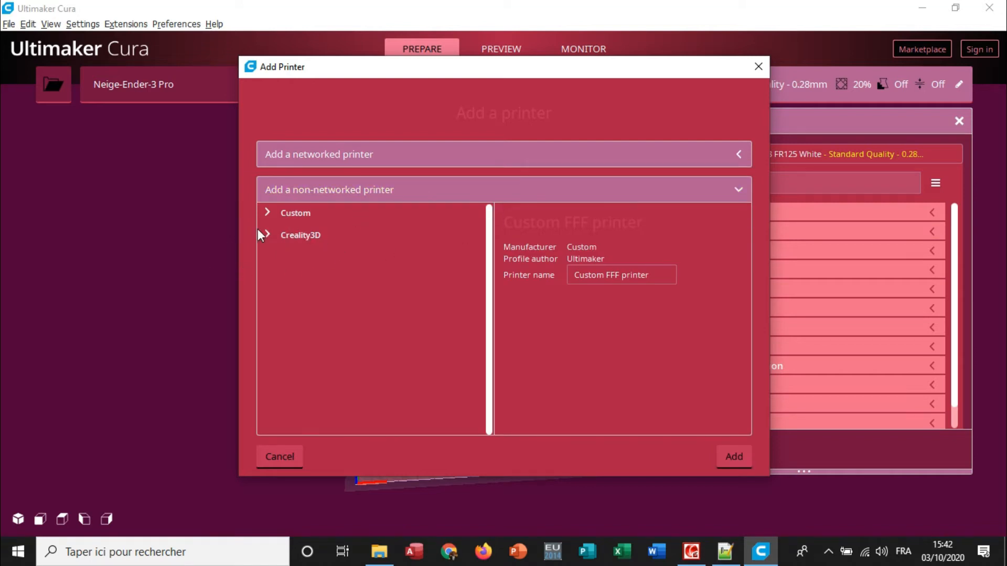
left_click(268, 236)
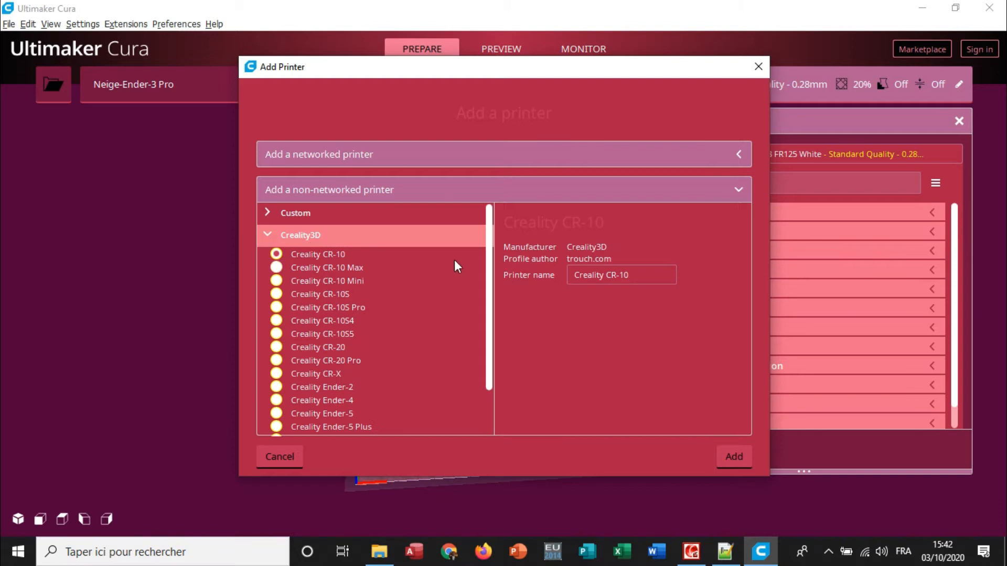
left_click_drag(492, 256, 497, 319)
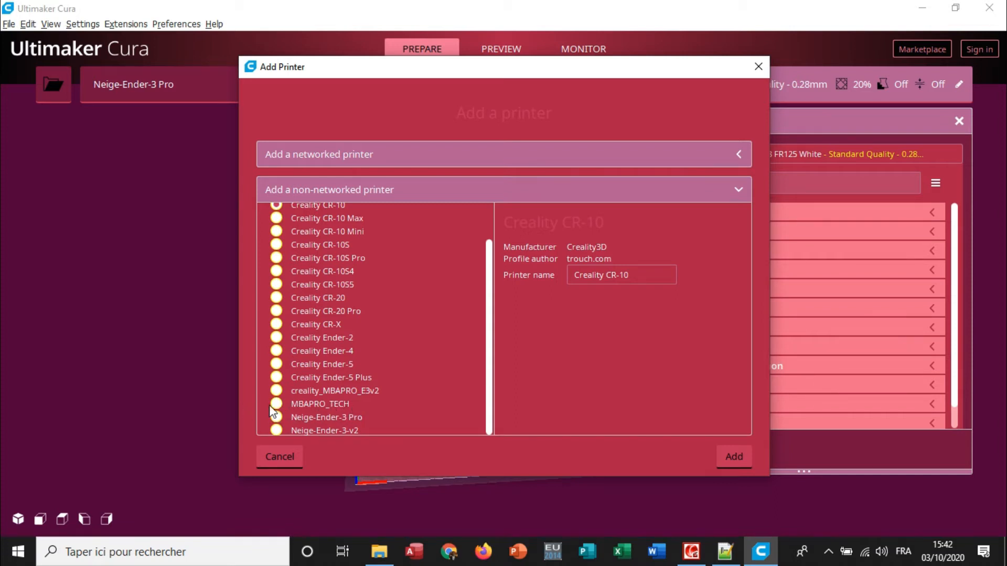
left_click(302, 406)
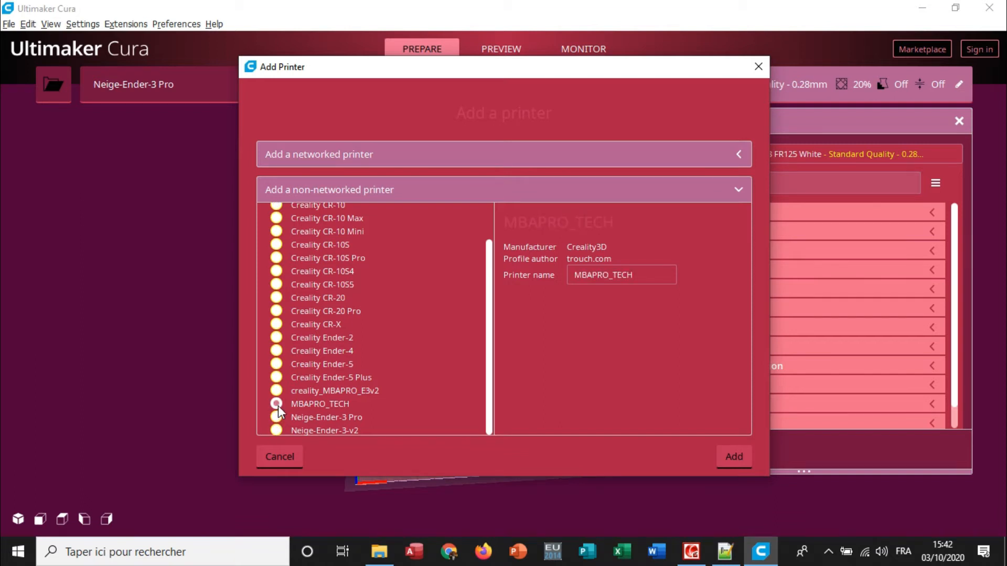
left_click(735, 458)
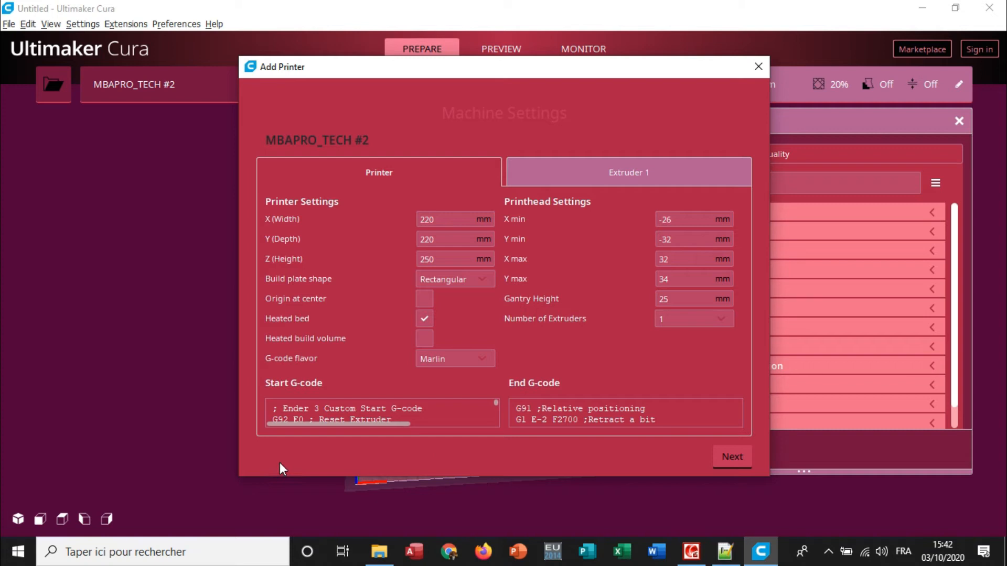
left_click_drag(238, 477, 220, 509)
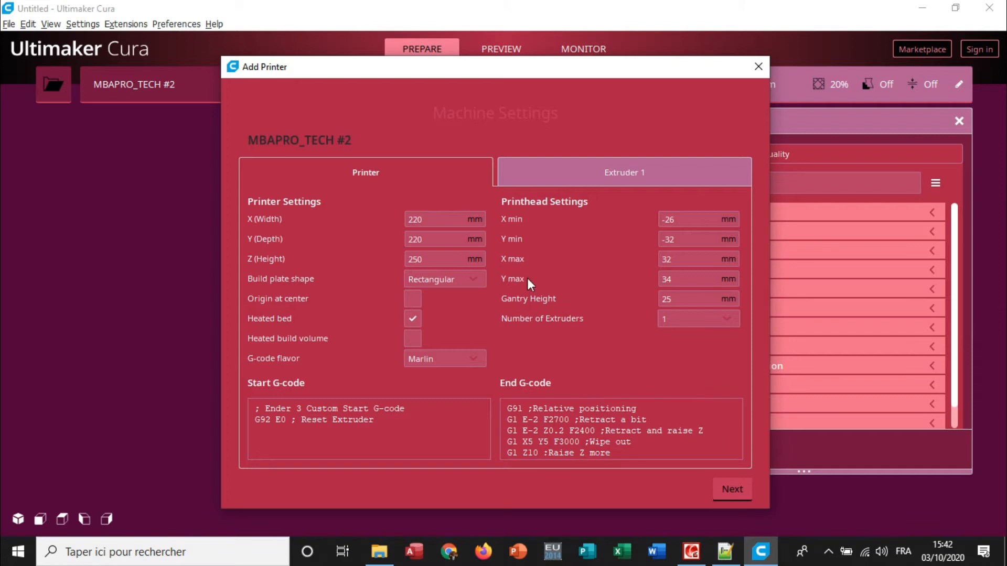
left_click(729, 492)
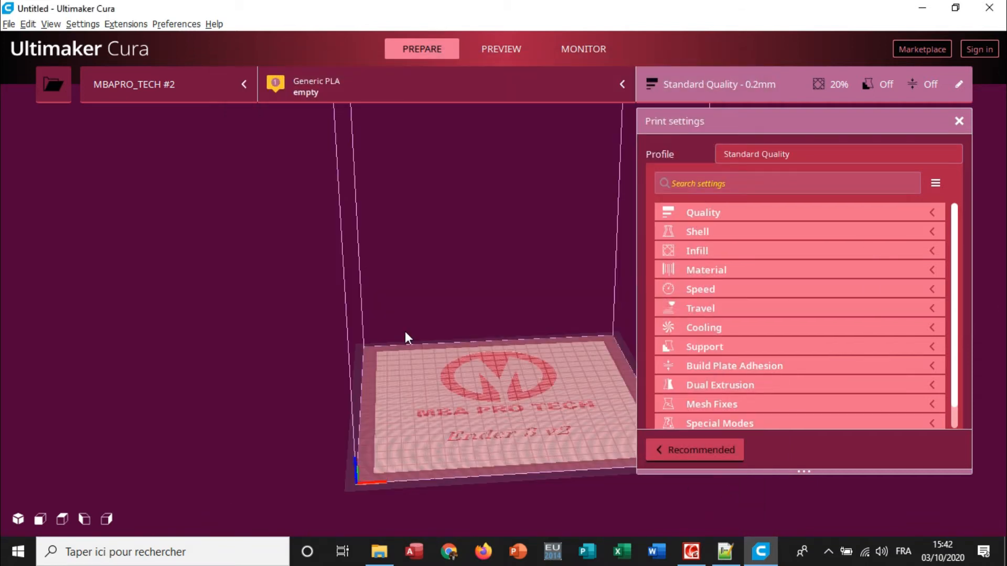
Check the new printer in Cura's list of managed preset printers, and close the preferences.
left_click(204, 92)
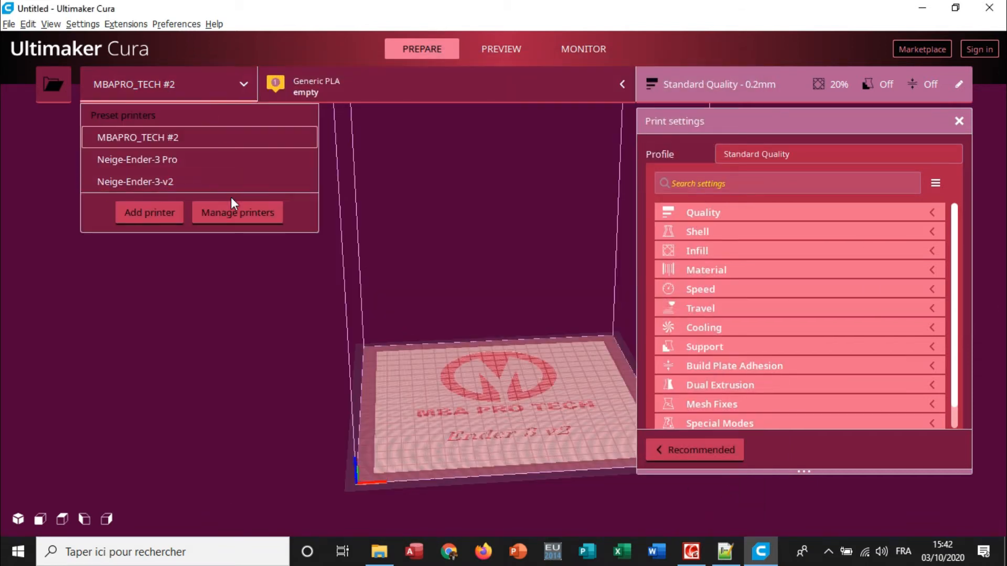
left_click(222, 217)
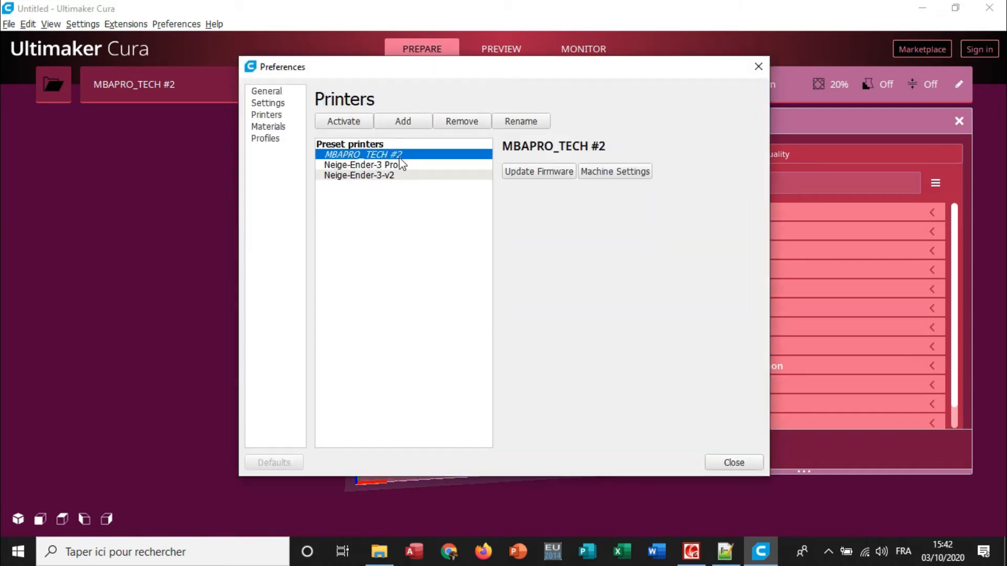
left_click(758, 67)
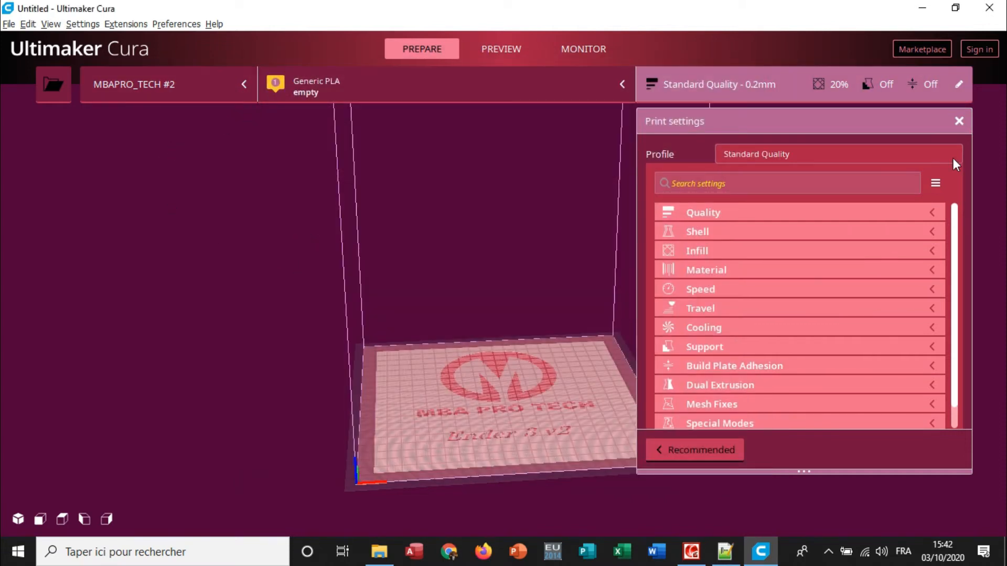
Switch to the Neige-Ender-3 Pro printer and view its default and custom print profiles.
left_click(208, 97)
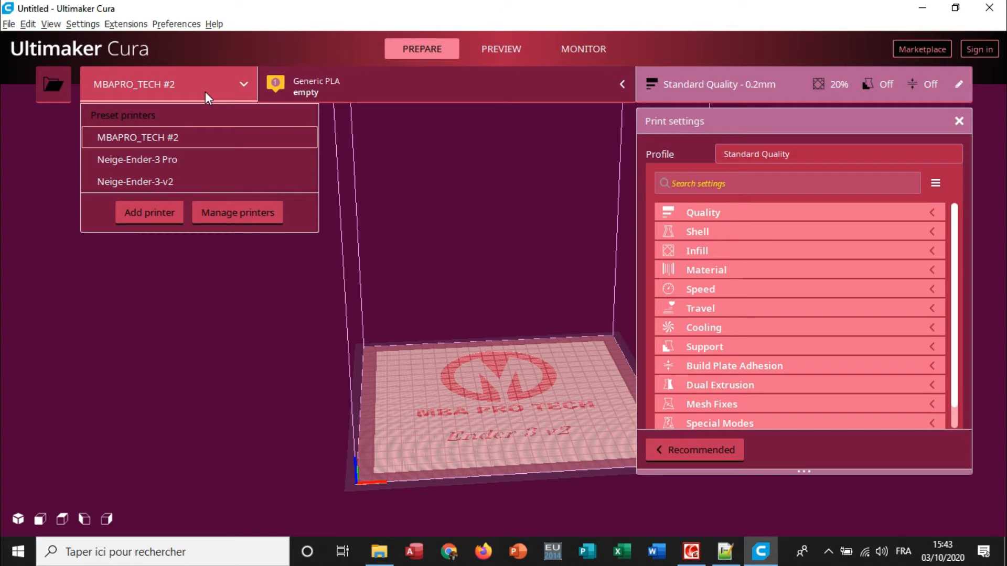
left_click(184, 165)
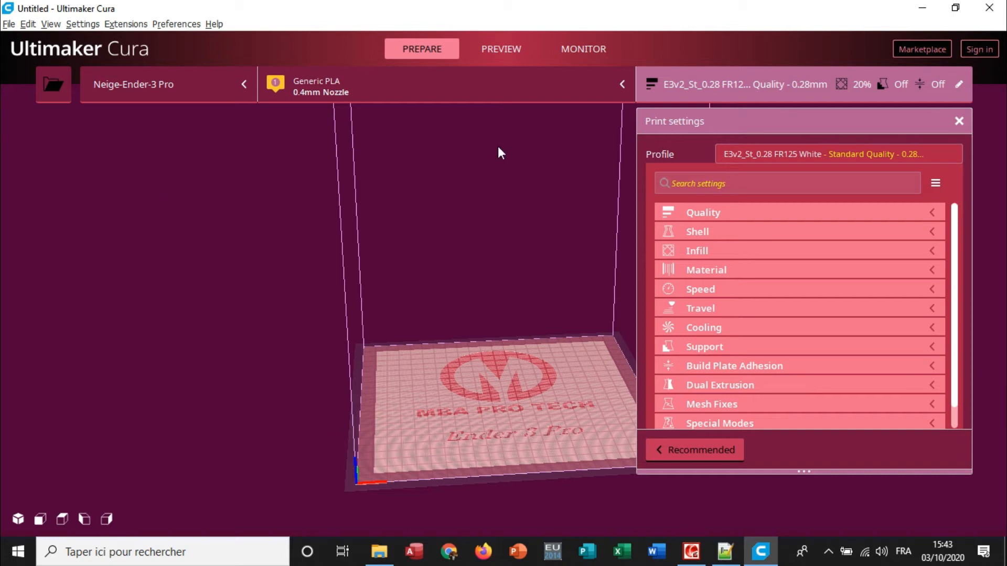
left_click(874, 158)
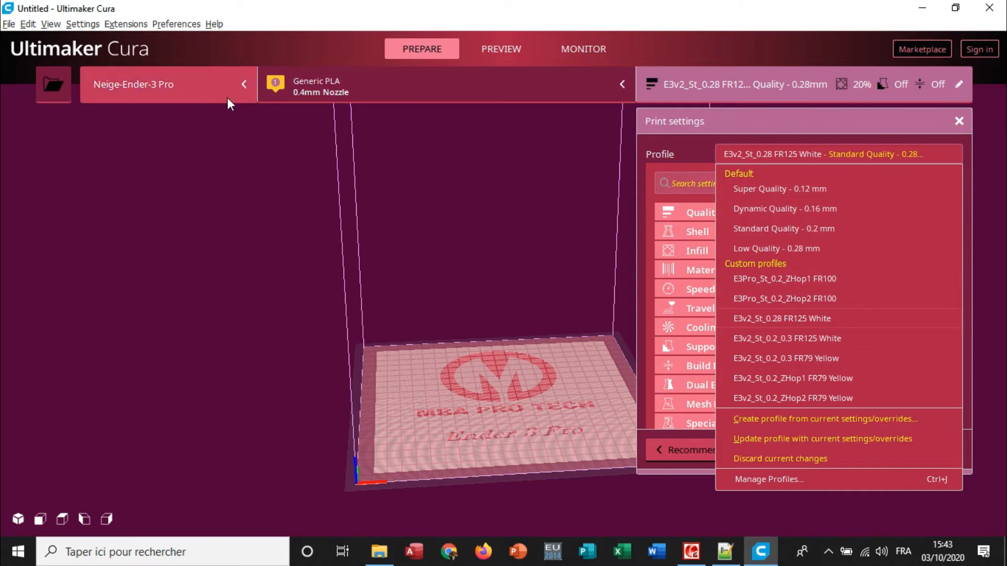
Switch back to MBAPRO_TECH #2 and check its print profile list and its material and nozzle size options.
left_click(170, 99)
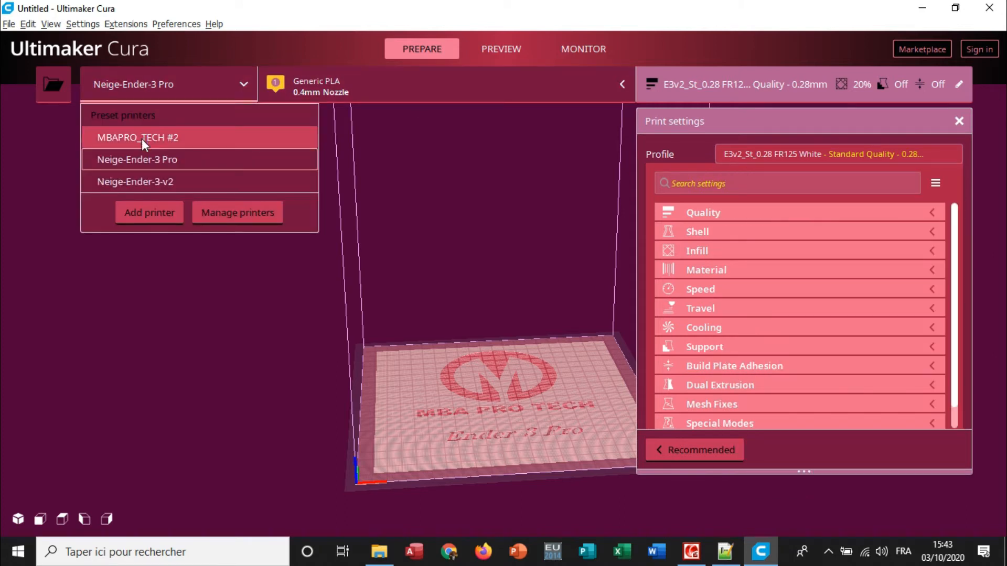
left_click(145, 143)
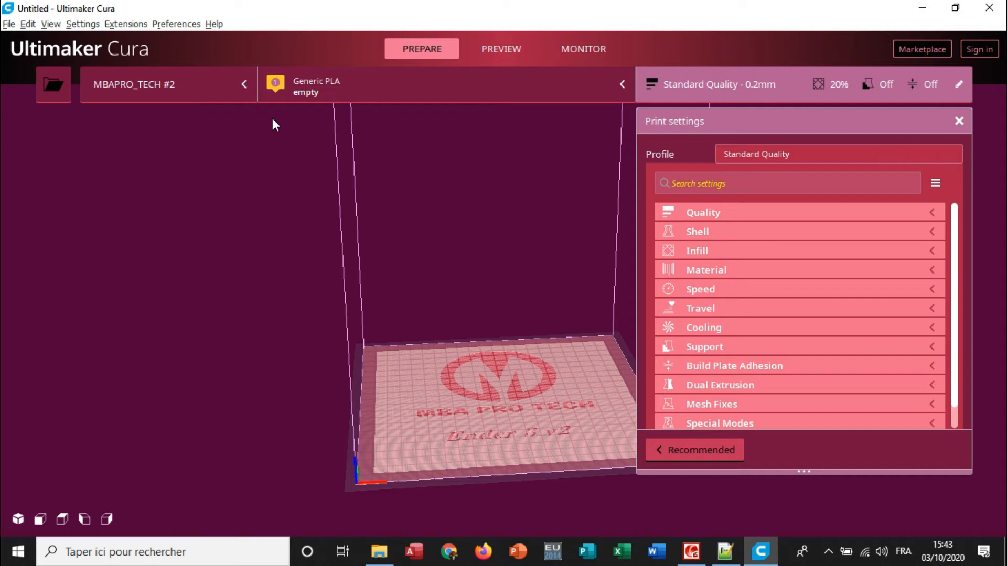
left_click(786, 150)
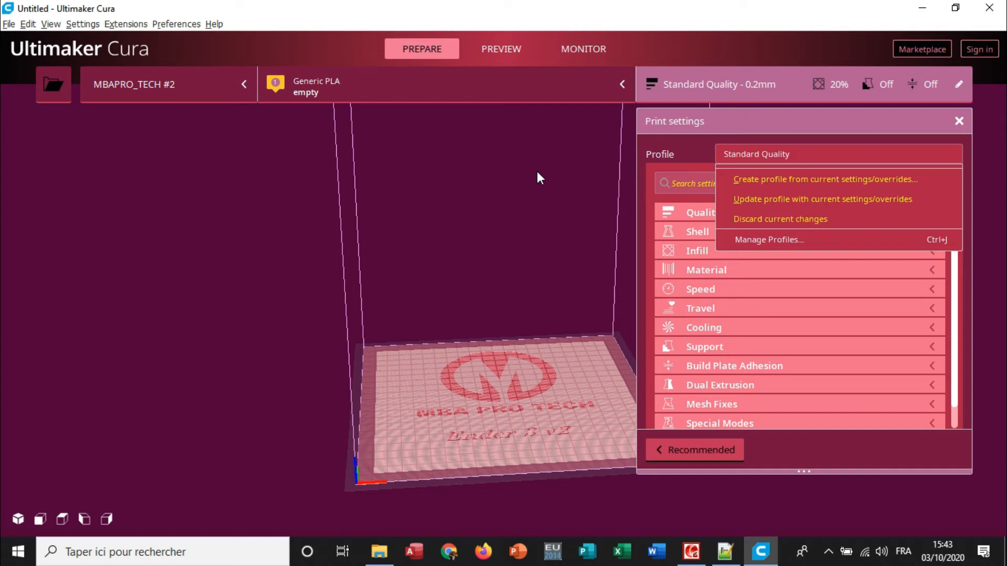
left_click(420, 88)
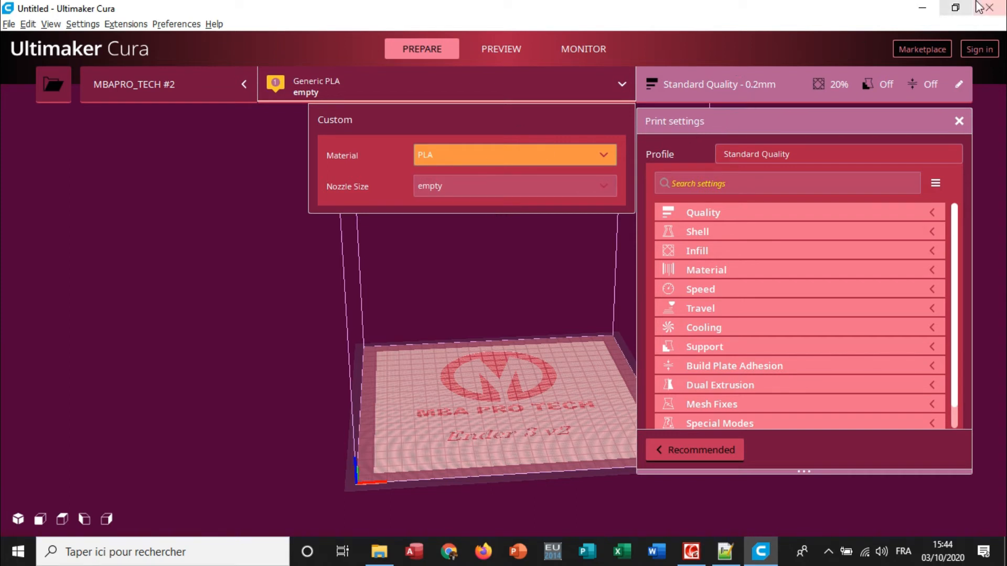
Close Cura and open the resources\variants folder of Ultimaker Cura 4.7 in File Explorer.
left_click(991, 7)
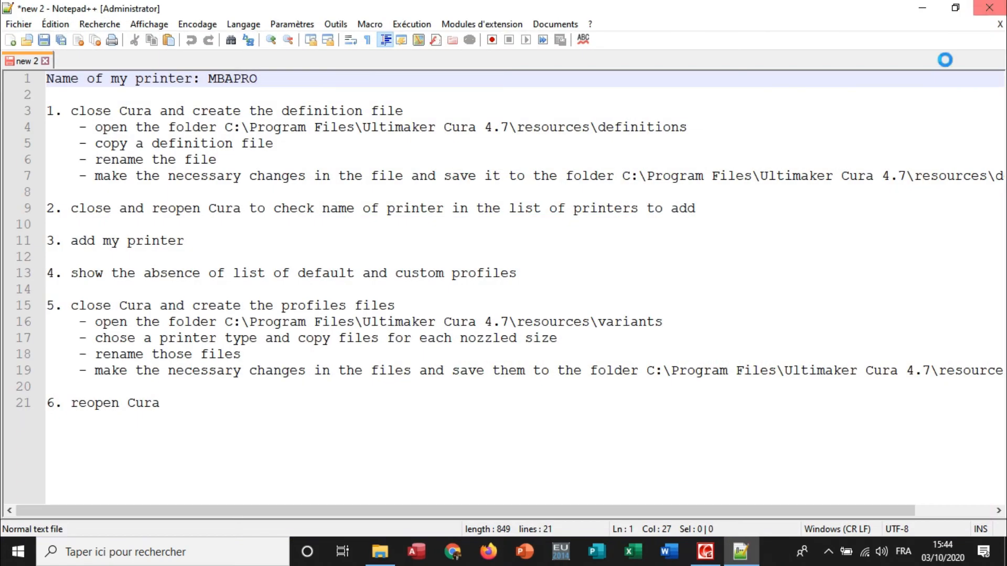
left_click(393, 555)
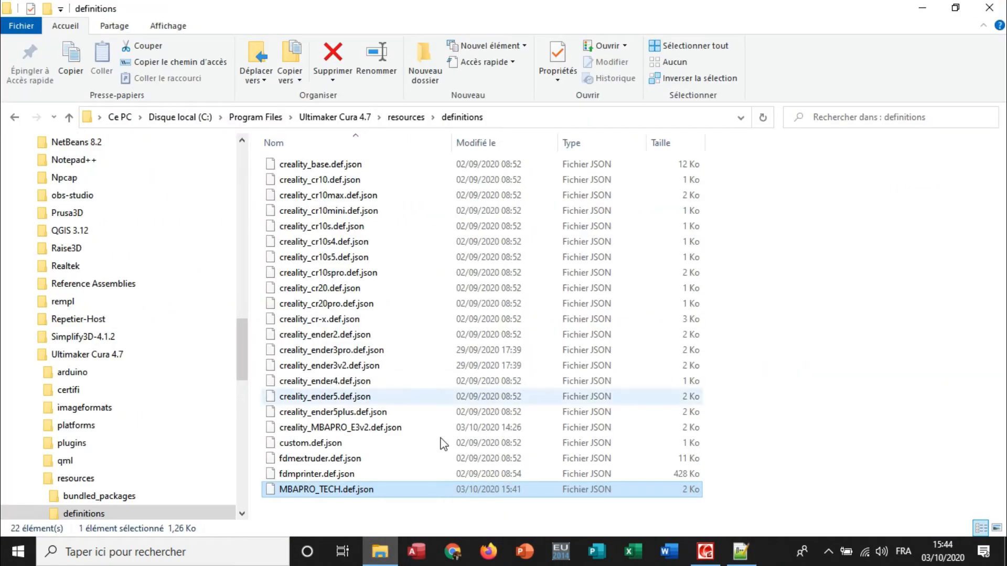
left_click(404, 119)
left_click(352, 120)
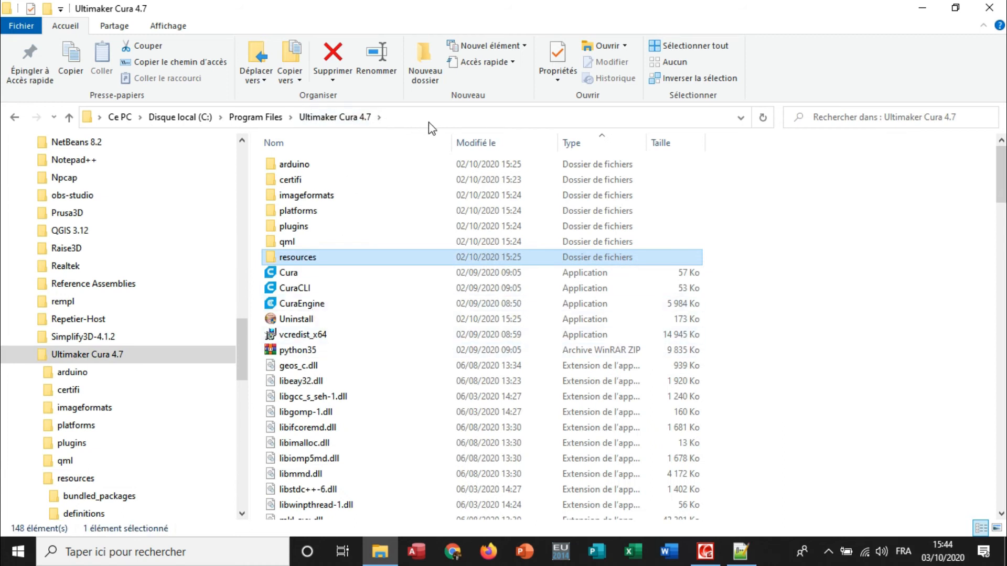
double_click(298, 259)
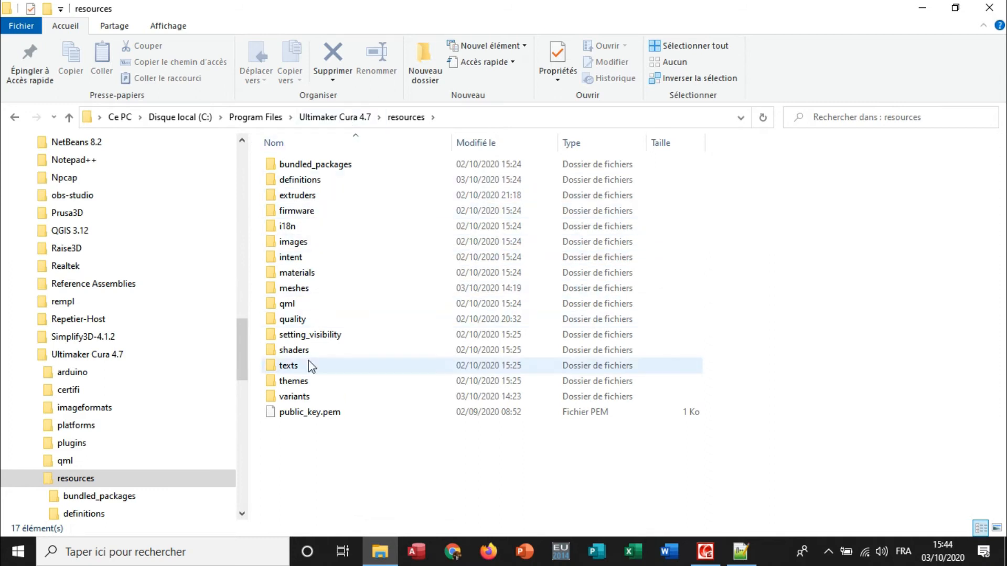
double_click(302, 400)
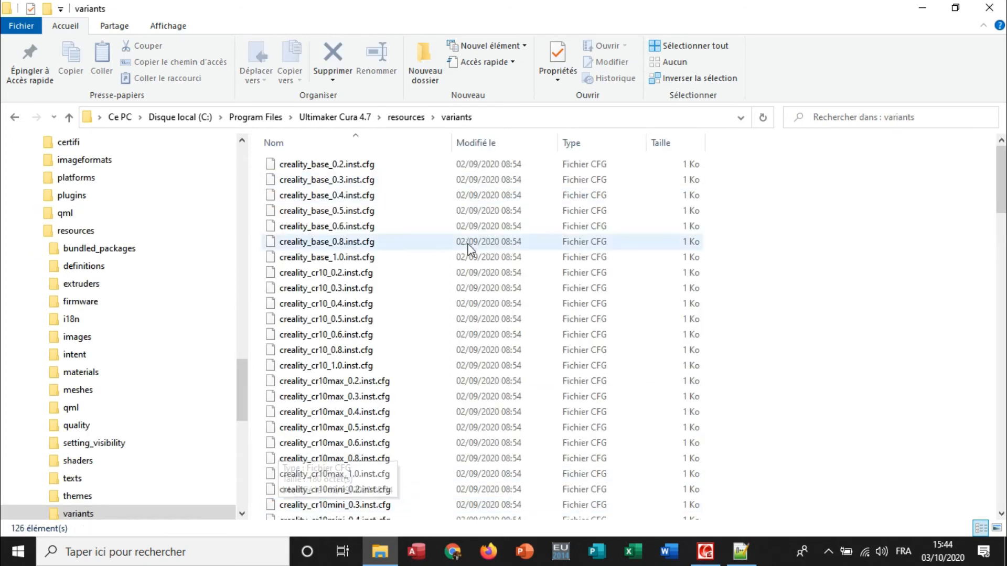
Look through the variants folder for the nozzle-size .inst.cfg files belonging to each Creality printer.
scroll(451, 309, "down", 13)
scroll(451, 310, "down", 15)
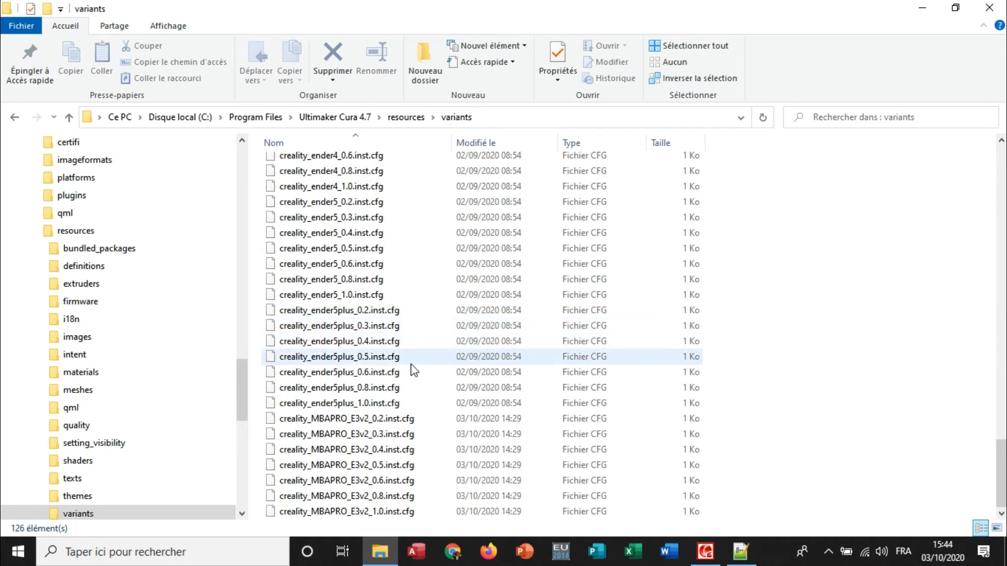
scroll(411, 370, "up", 12)
scroll(414, 367, "up", 15)
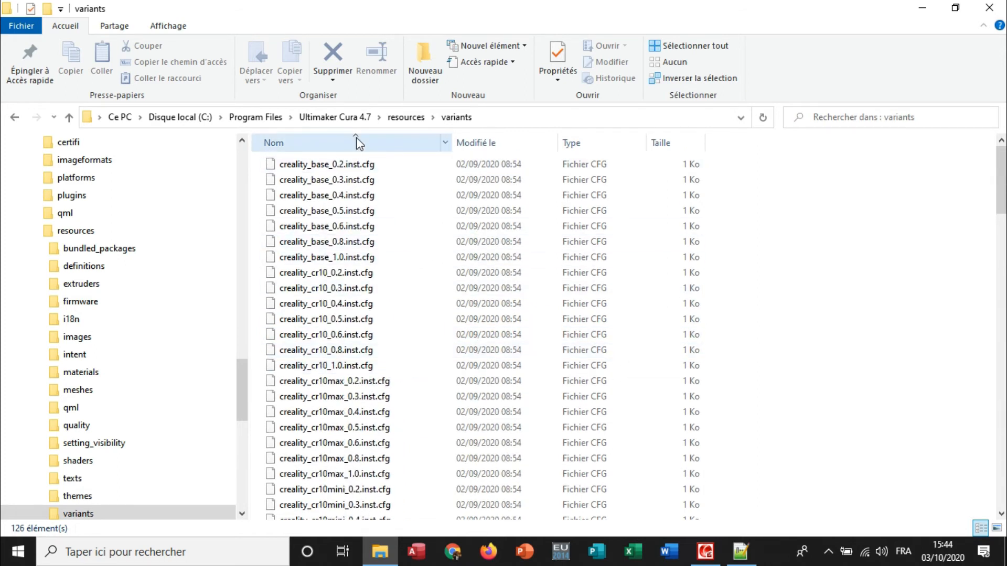
scroll(339, 212, "down", 20)
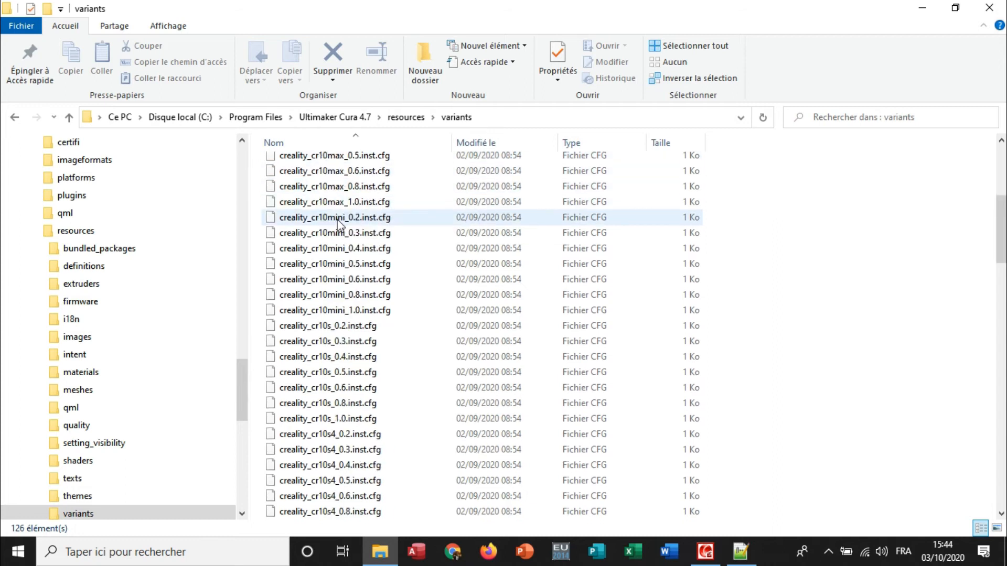
scroll(395, 263, "down", 2)
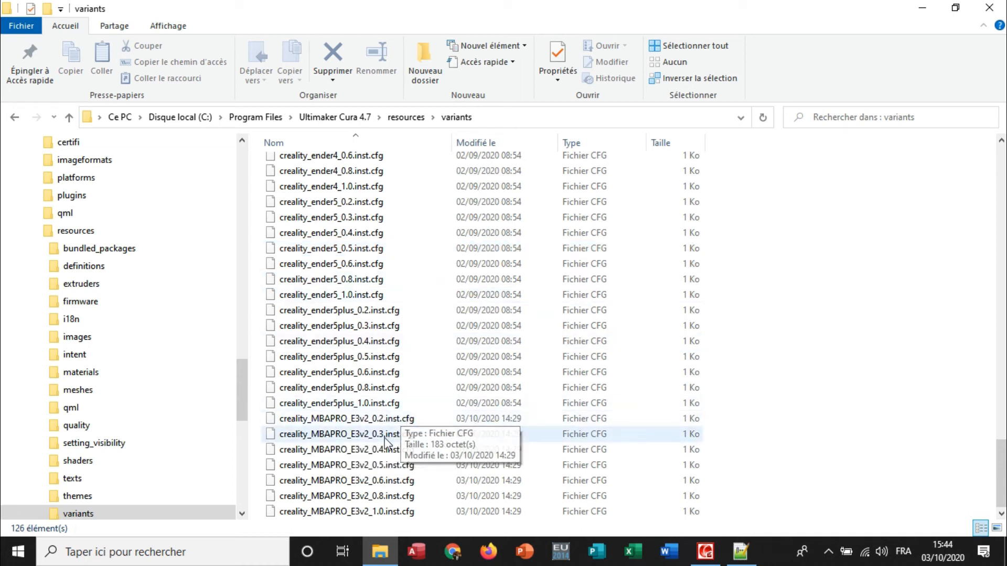
Copy the seven creality_base nozzle variant files, from creality_base_0.2.inst.cfg to creality_base_1.0.inst.cfg, in the variants folder.
left_click(342, 420)
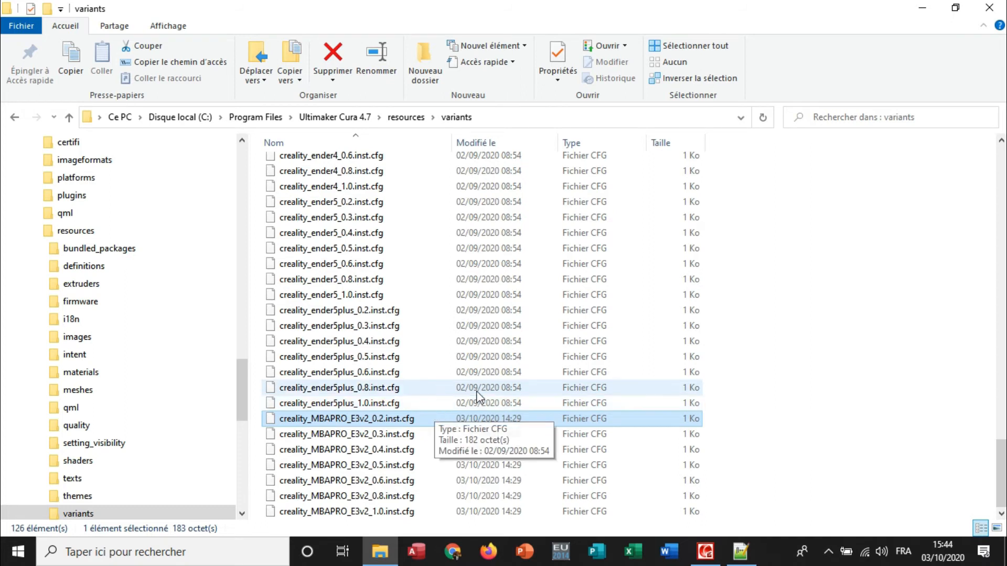
scroll(362, 401, "up", 6)
scroll(362, 402, "up", 20)
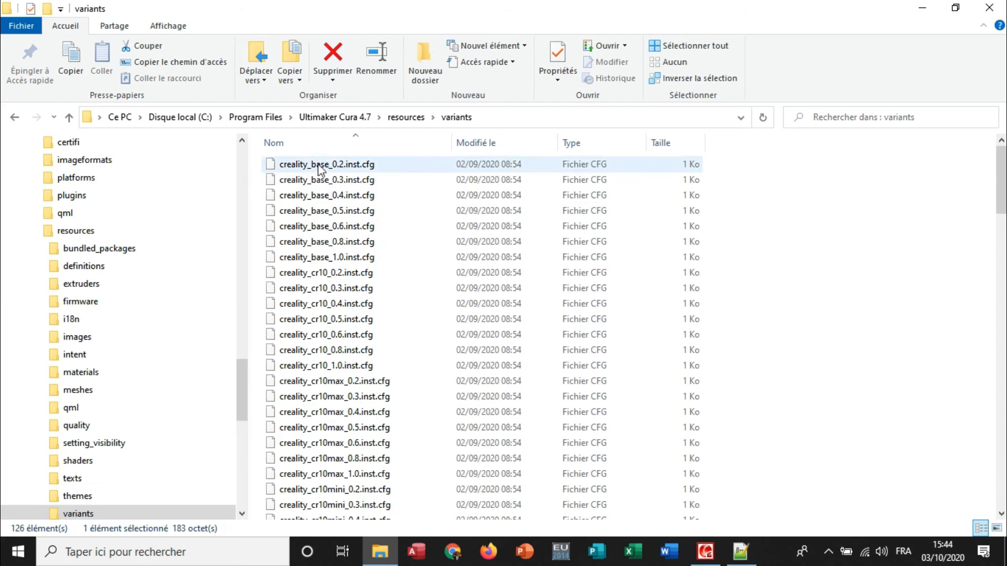
left_click(304, 167)
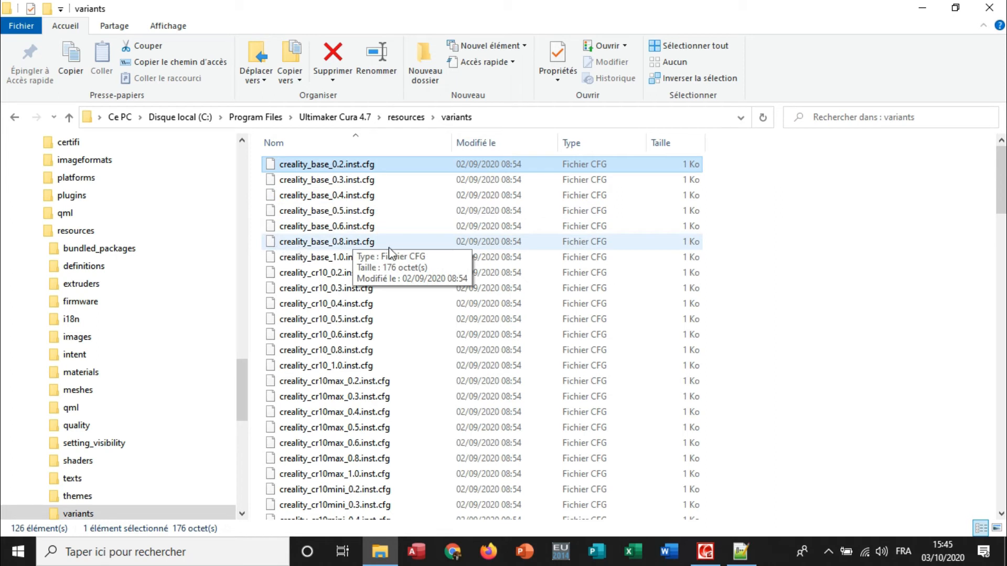
left_click(322, 262, "shift")
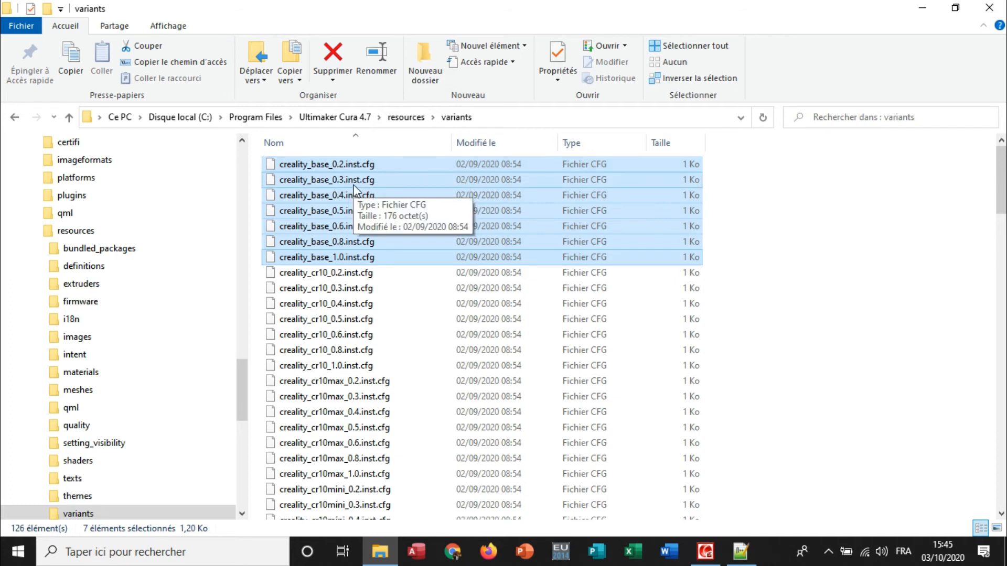
right_click(351, 209)
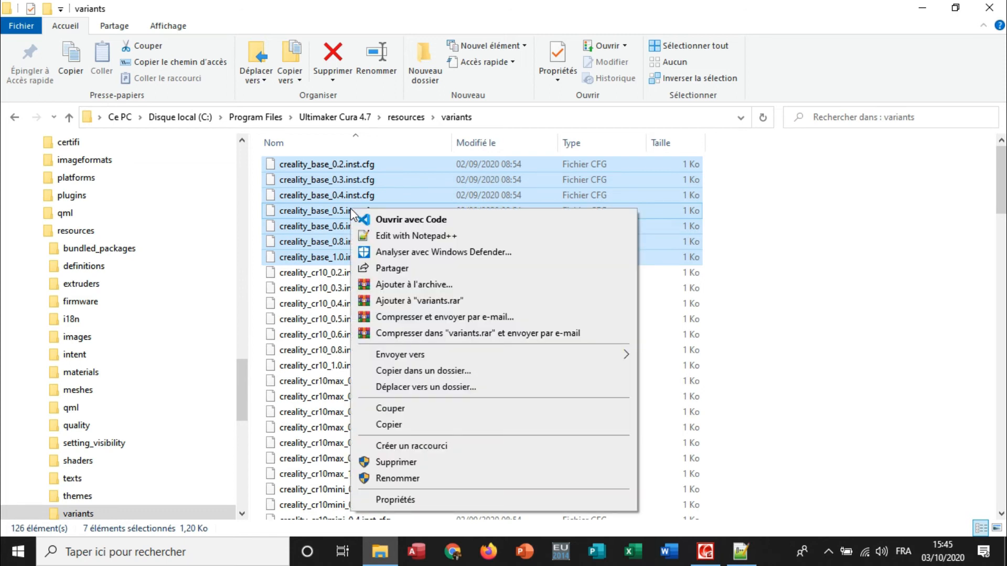
left_click(392, 425)
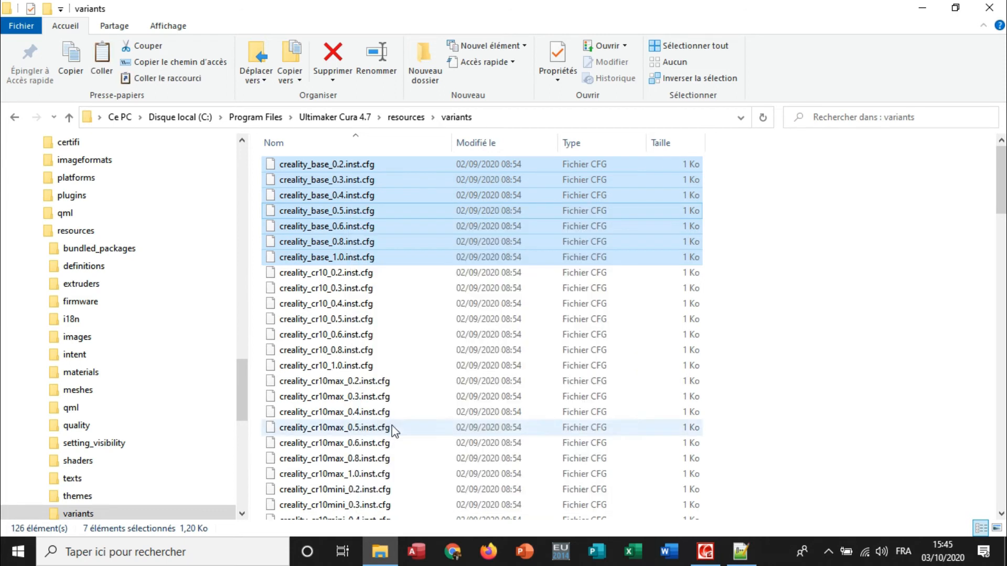
Paste the copied creality_base variant files into the My Printer folder on the desktop.
left_click(922, 7)
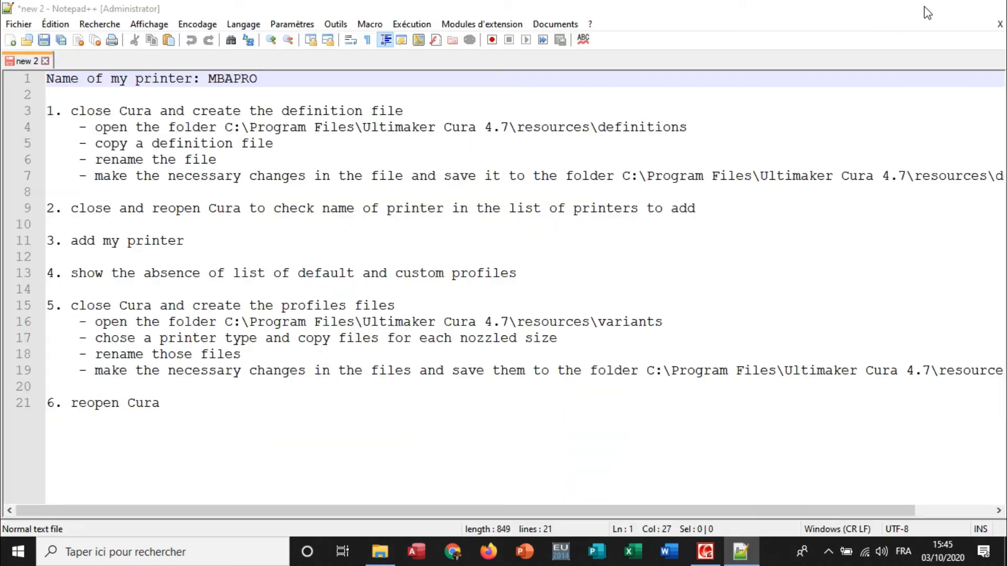
left_click(925, 9)
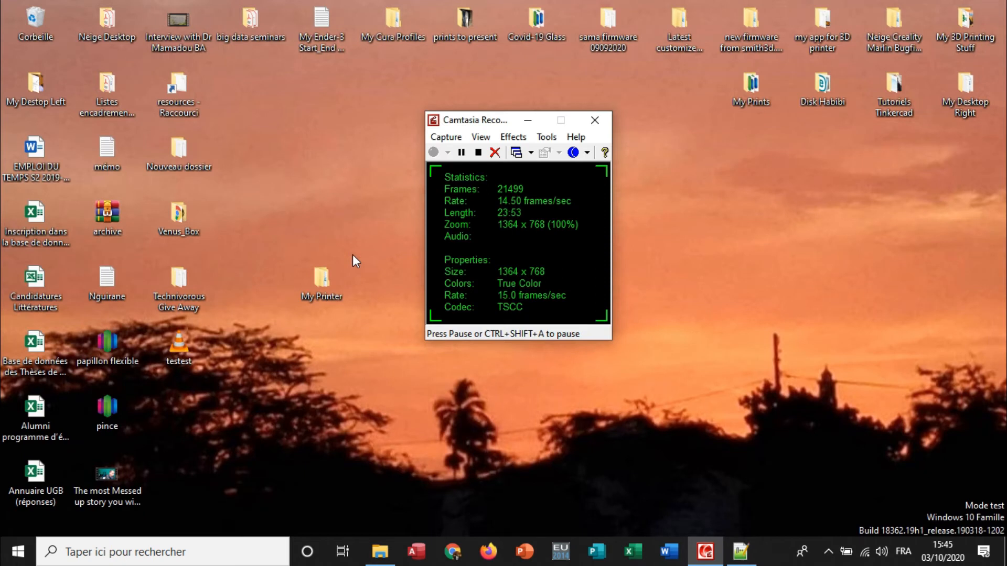
double_click(322, 286)
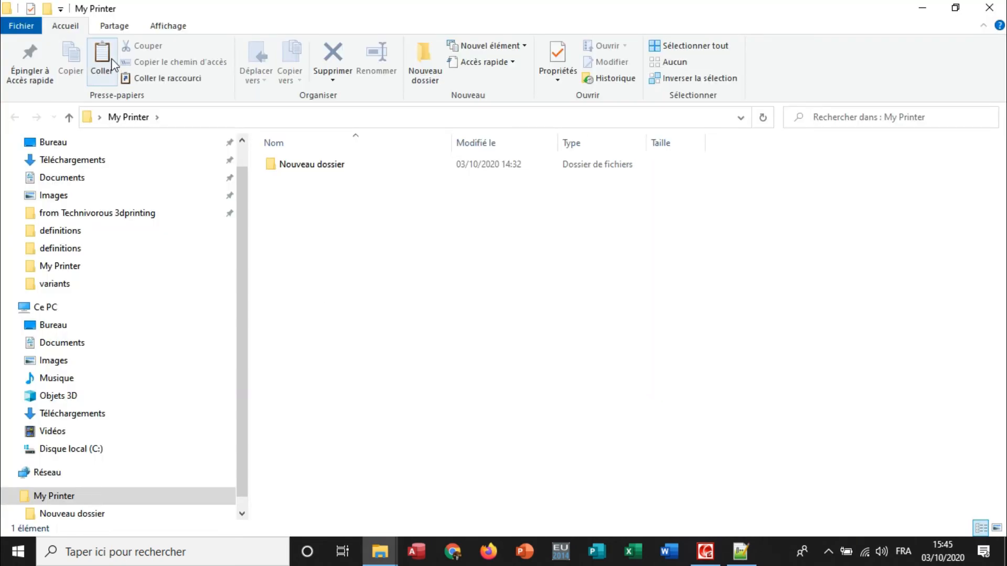
key("ctrl+v")
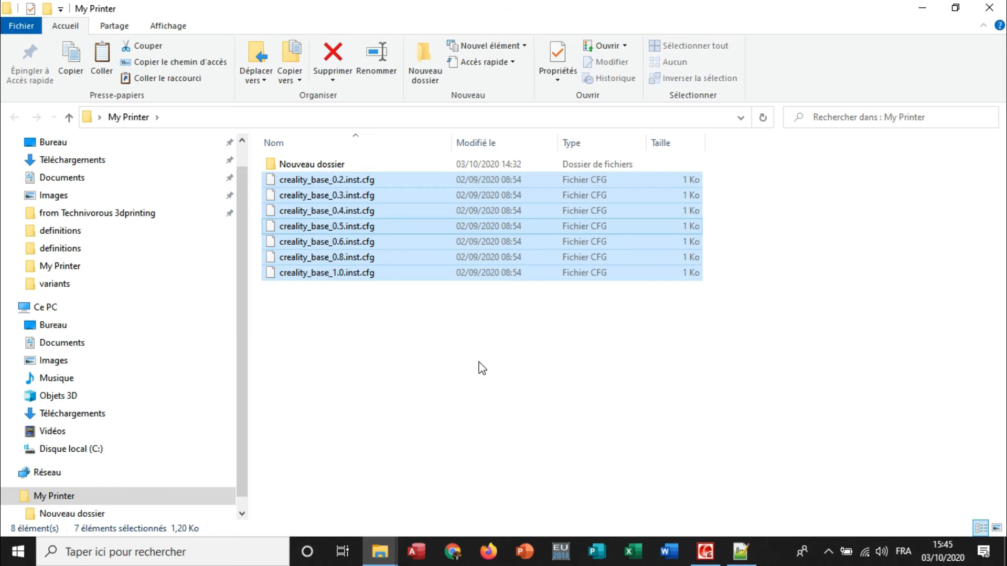
left_click(425, 297)
Rename creality_base_0.2.inst.cfg in My Printer as MBAPRO_TECH_0.2.inst.cfg.
left_click(332, 184)
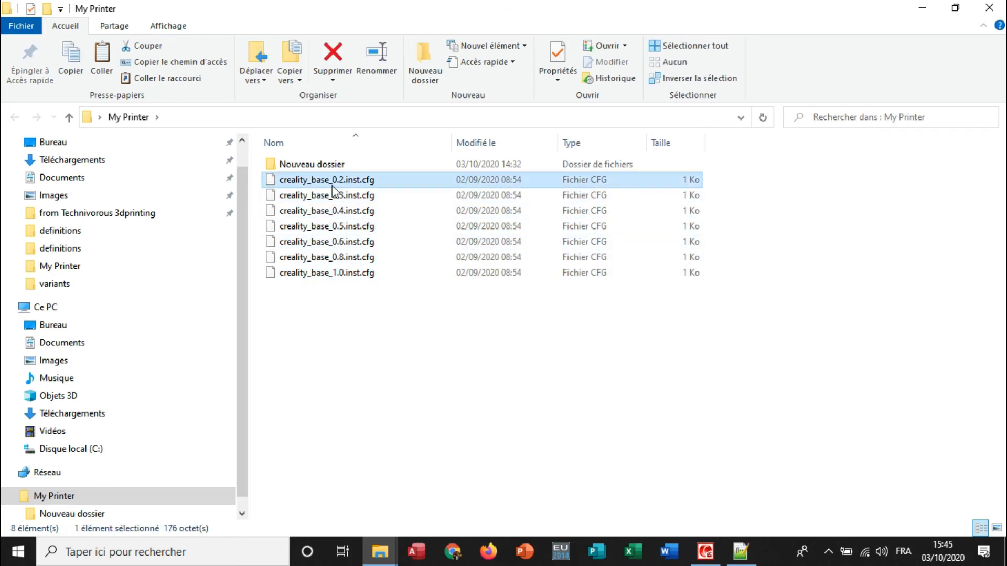
left_click(376, 58)
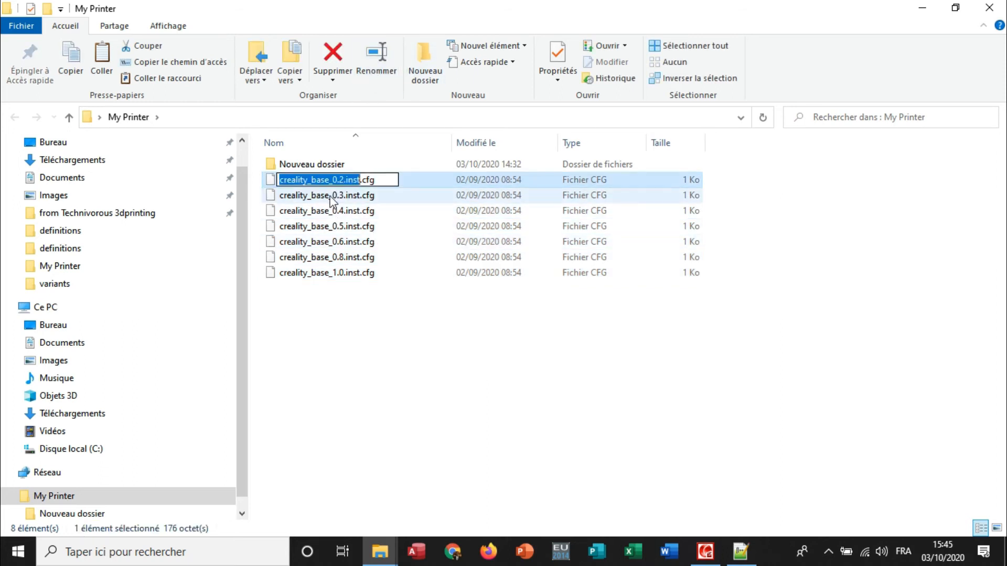
left_click_drag(331, 183, 255, 186)
type("MBA")
type("PRO")
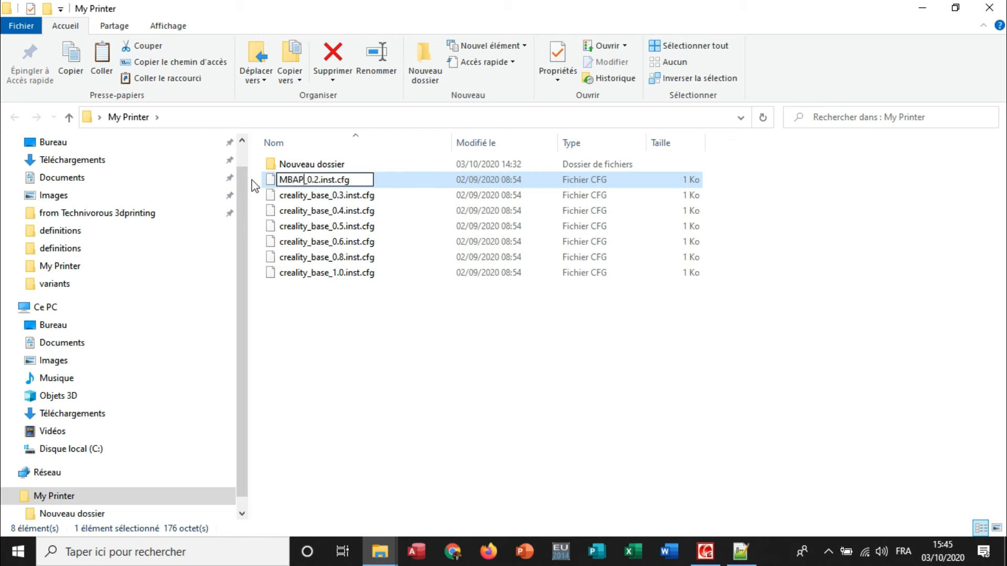
type("_TECH")
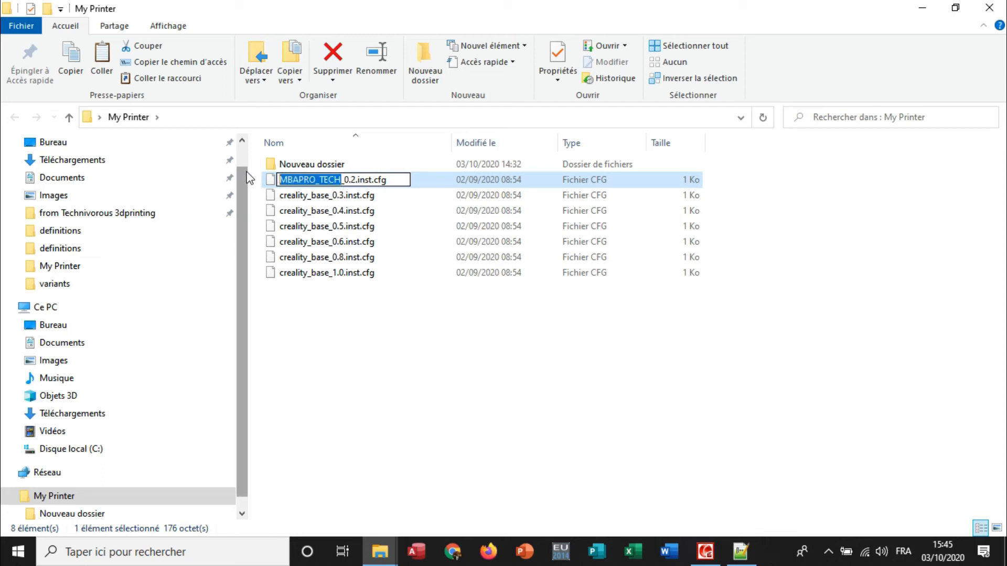
left_click(330, 321)
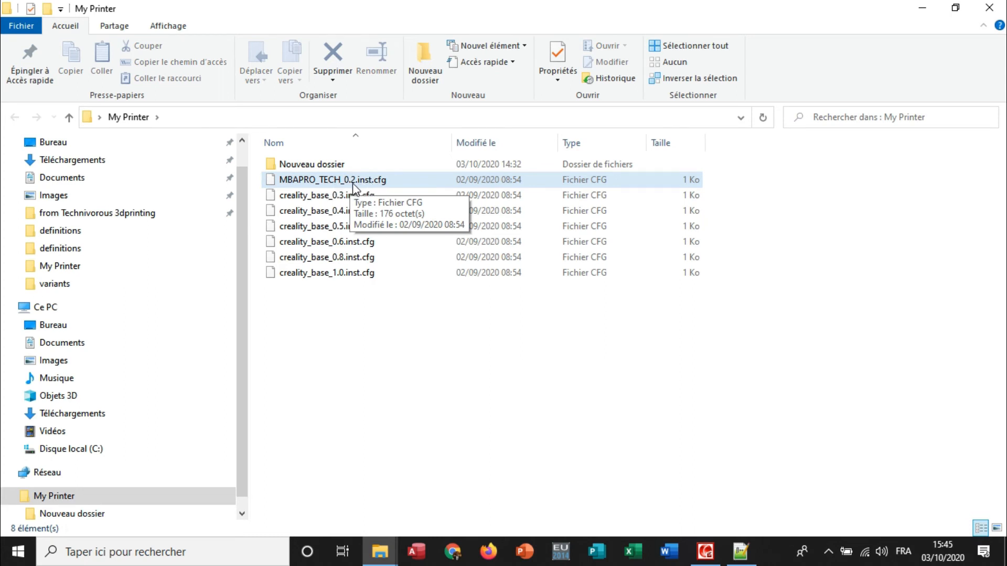
Rename the 0.3, 0.4, 0.5, 0.6, 0.8 and 1.0 variant files by replacing creality_base with MBAPRO_TECH in each name.
left_click(360, 196)
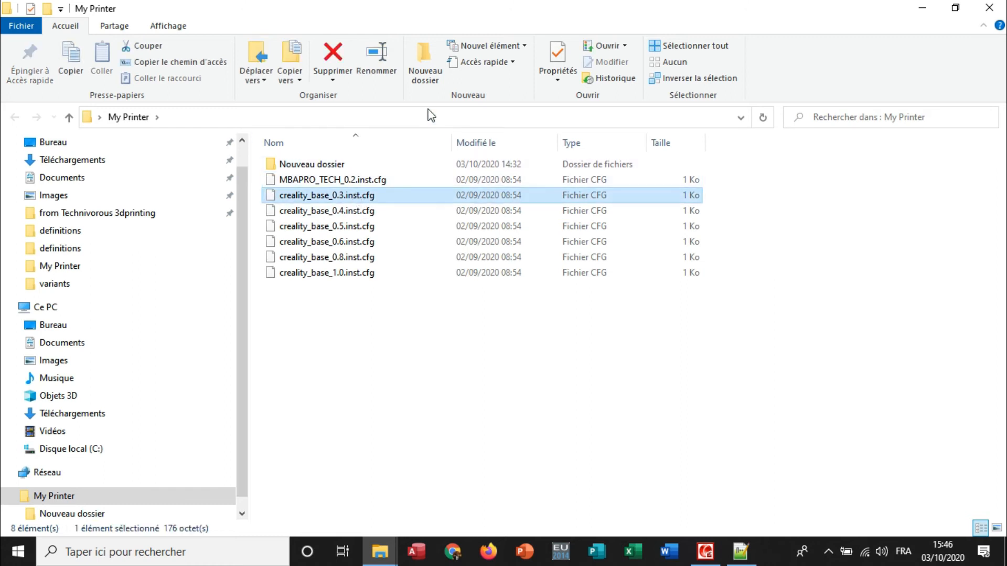
left_click(377, 63)
left_click(335, 211)
left_click(377, 68)
left_click(336, 226)
left_click(378, 74)
left_click_drag(329, 242, 236, 243)
type("MBAPRO_TECH")
left_click(321, 274)
left_click(320, 274)
left_click_drag(329, 274, 243, 275)
type("MBAPRO_TECH")
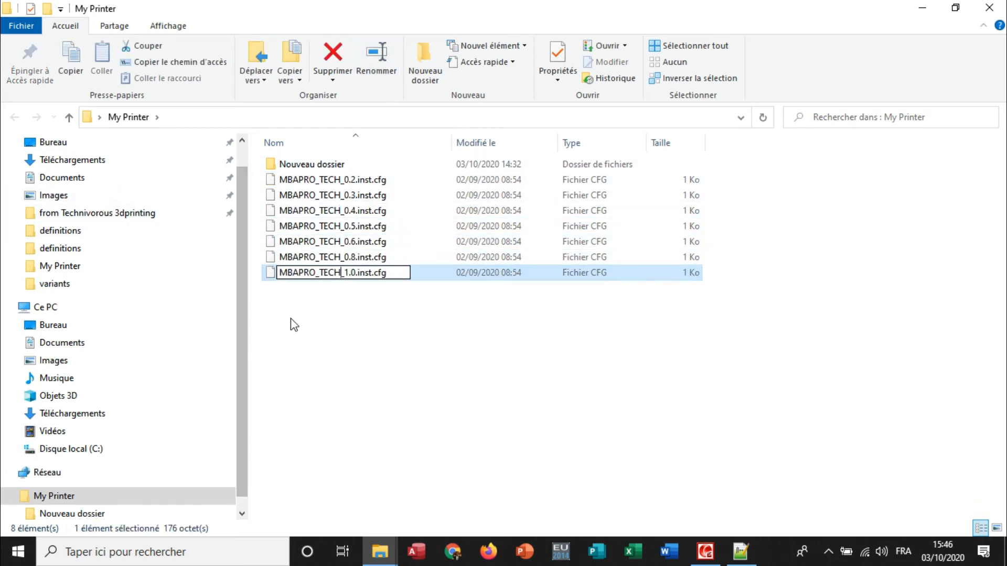
left_click(347, 331)
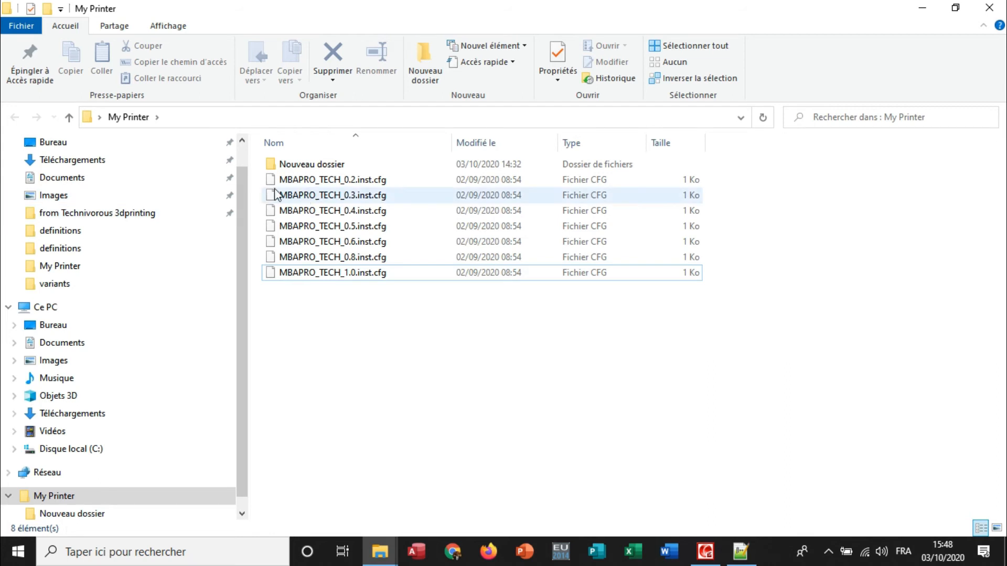
Open all seven MBAPRO_TECH variant files together in Notepad++.
left_click(344, 180)
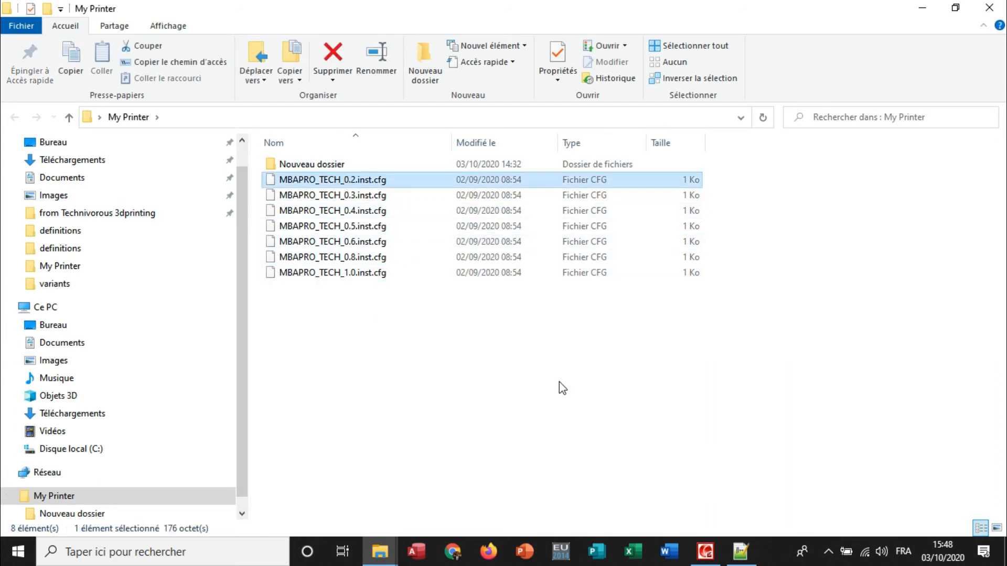
left_click(366, 274, "shift")
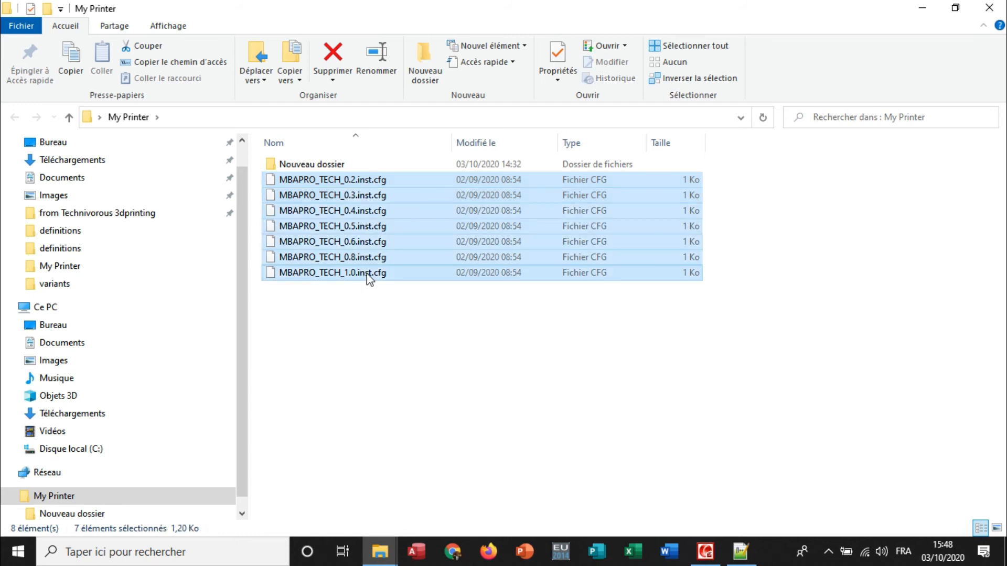
right_click(367, 274)
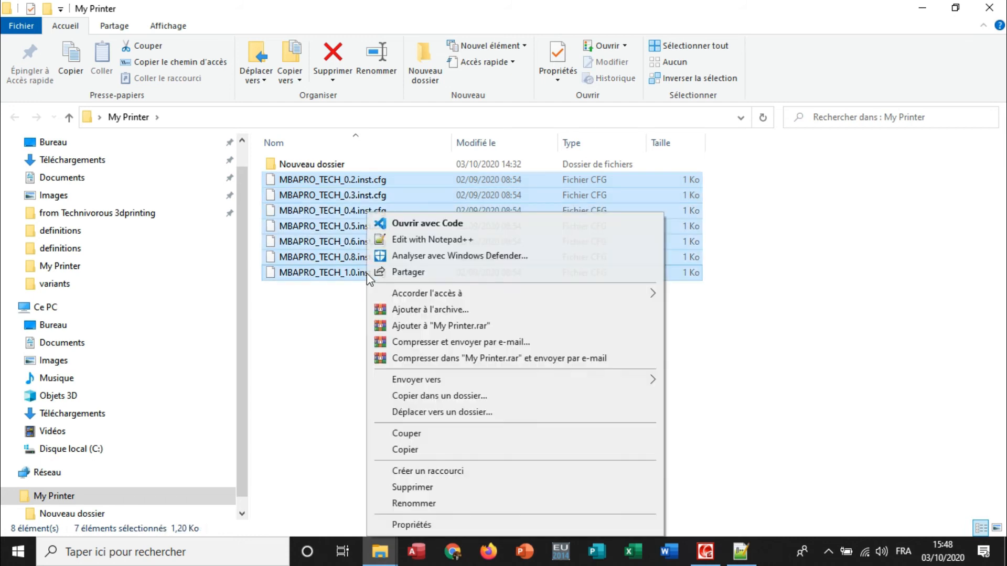
left_click(423, 240)
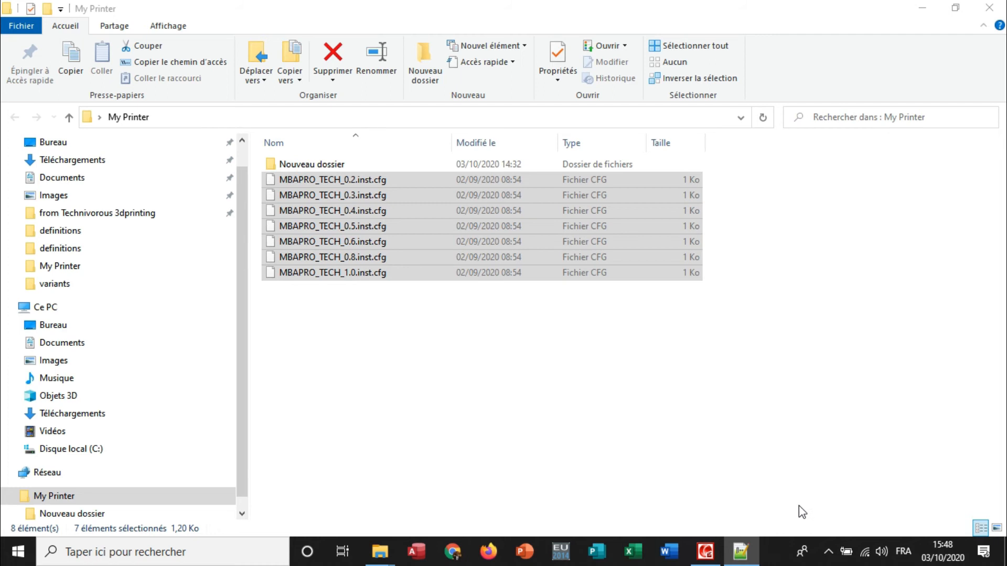
left_click(744, 557)
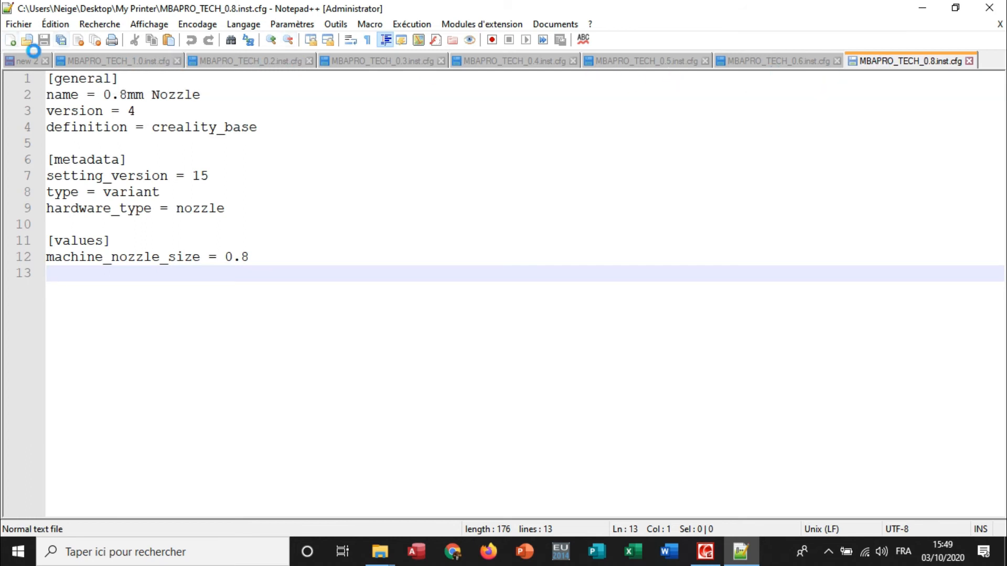
Examine the open variant files, comparing their name, definition and machine_nozzle_size lines.
left_click(113, 61)
left_click(243, 60)
left_click(377, 61)
left_click(506, 62)
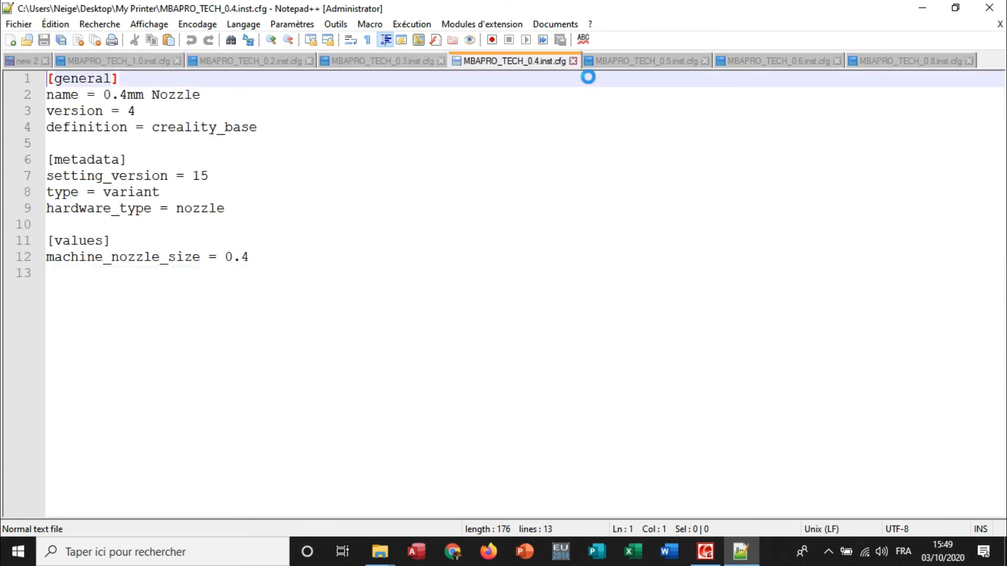
left_click(936, 60)
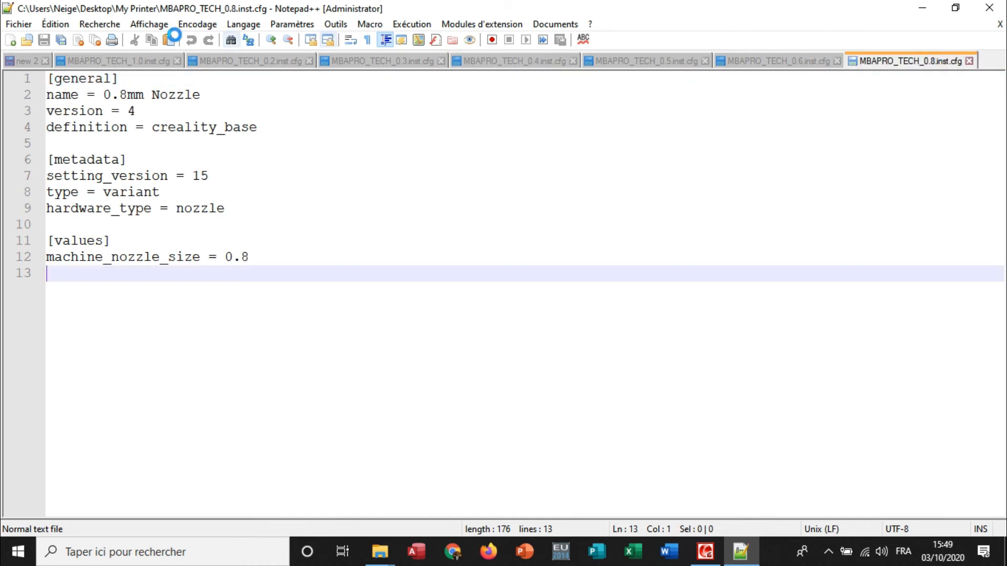
left_click(71, 61)
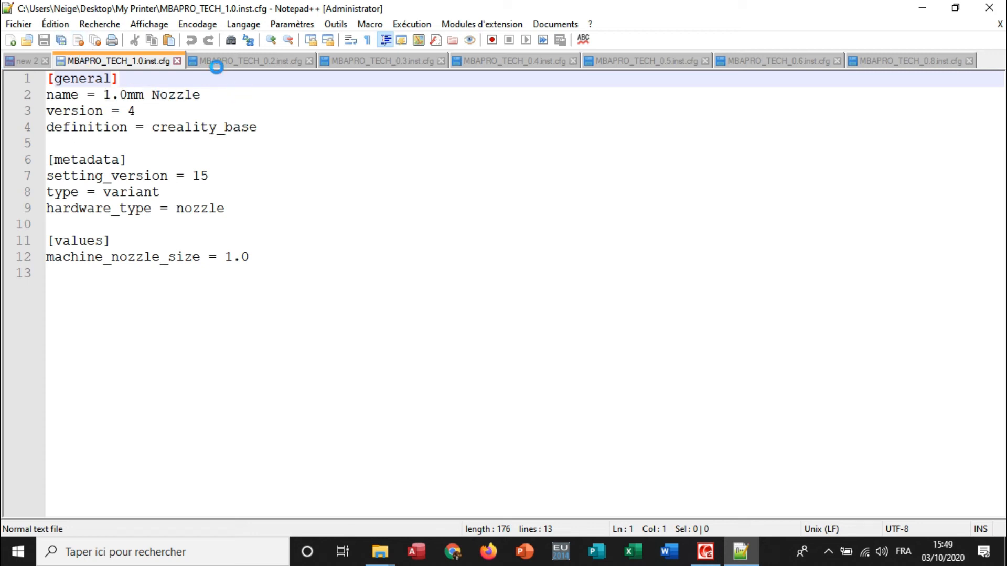
left_click(233, 61)
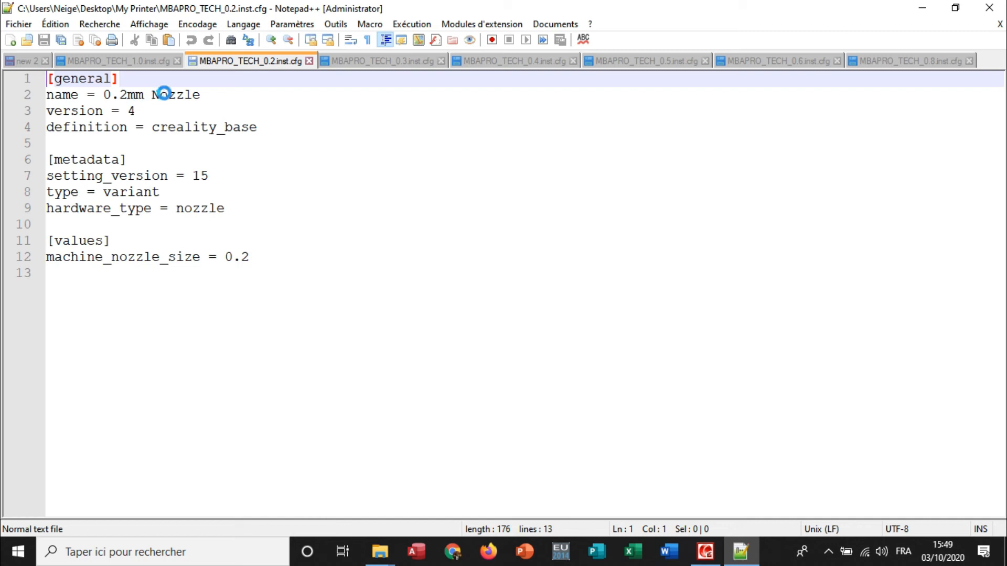
left_click(392, 61)
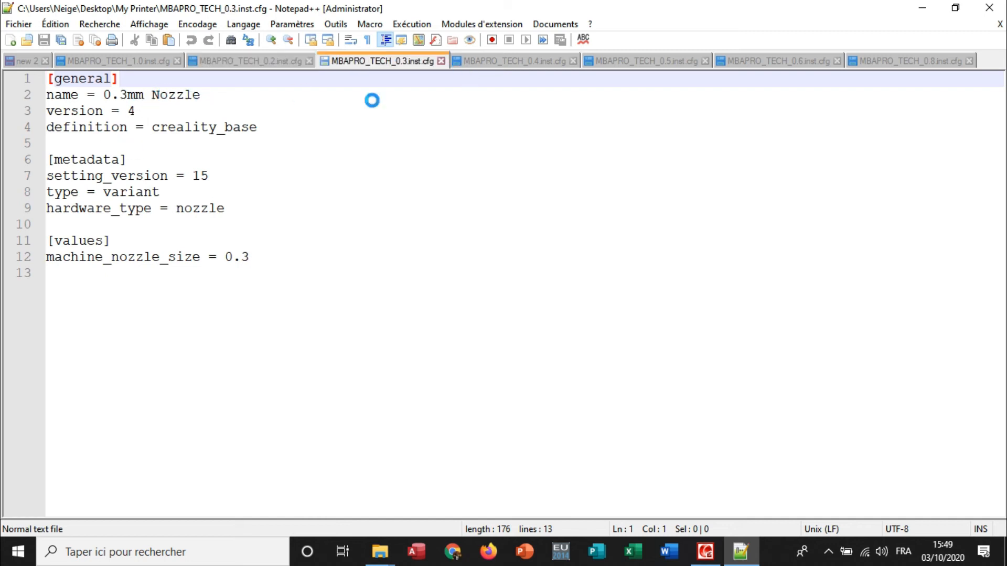
left_click(143, 58)
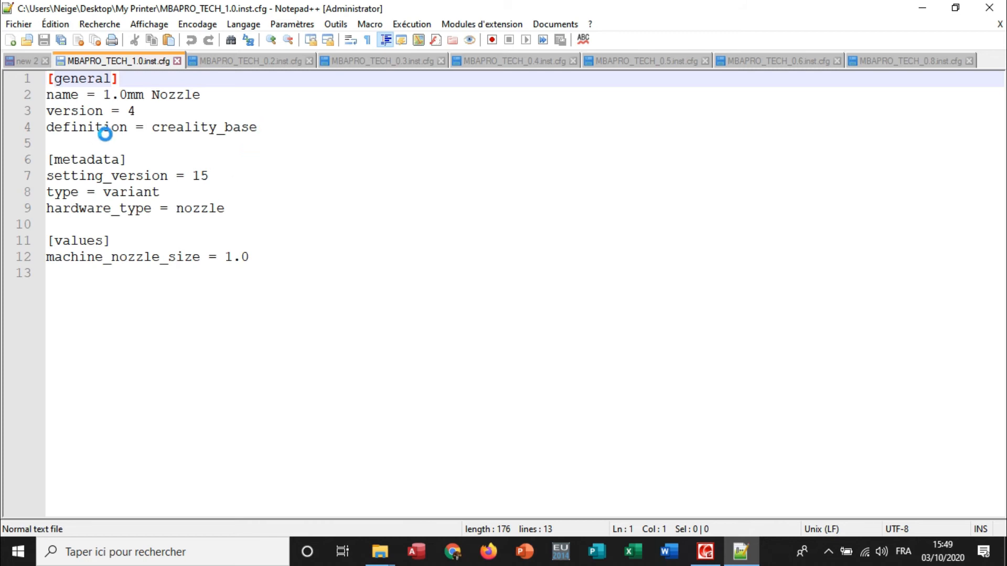
left_click_drag(131, 130, 48, 128)
left_click_drag(255, 127, 153, 128)
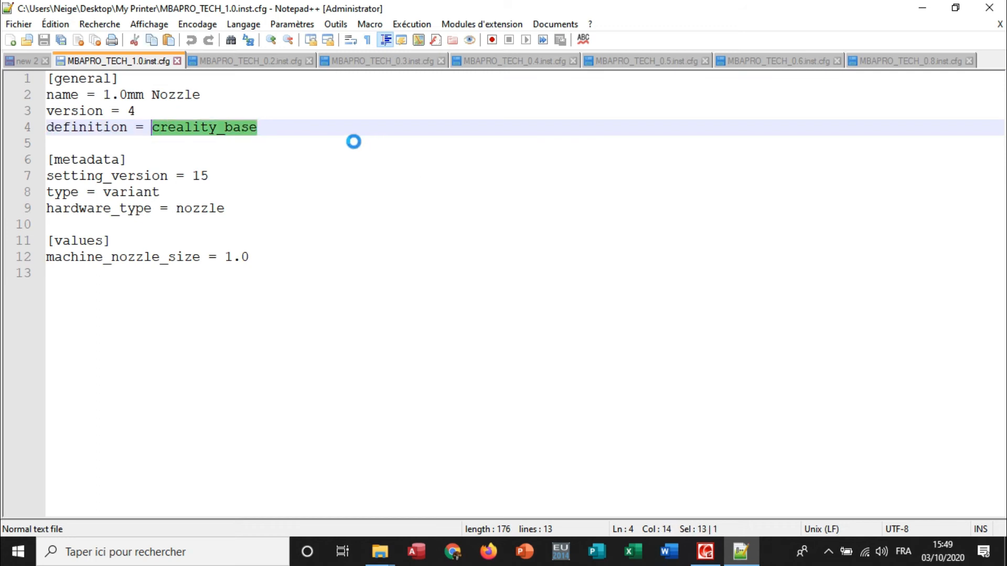
left_click(257, 129)
left_click_drag(252, 127, 152, 132)
left_click(347, 109)
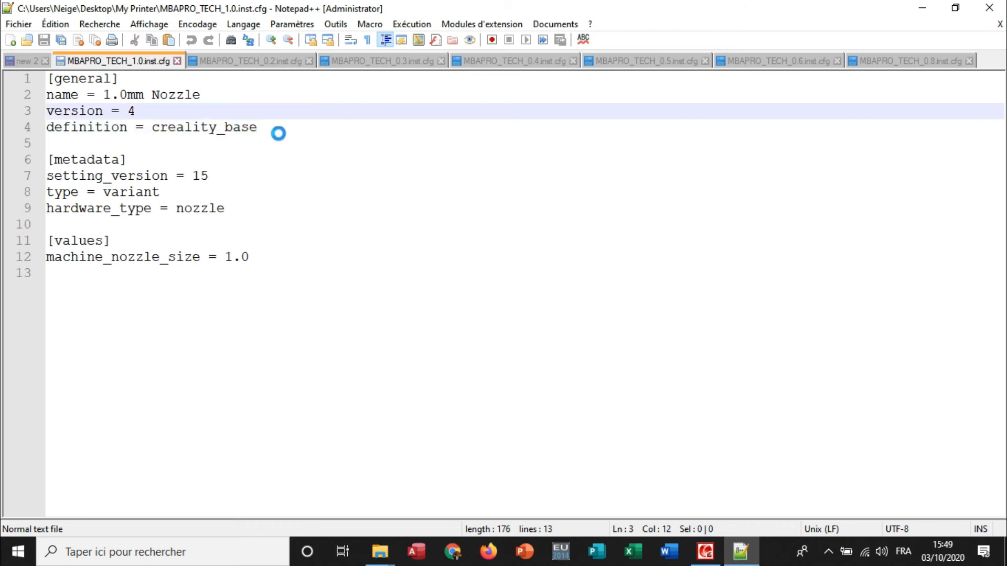
Replace creality_base with MBAPRO_TECH in all open documents, using the definition value of the 1.0 variant file as search text.
left_click(258, 126)
left_click_drag(258, 126, 151, 128)
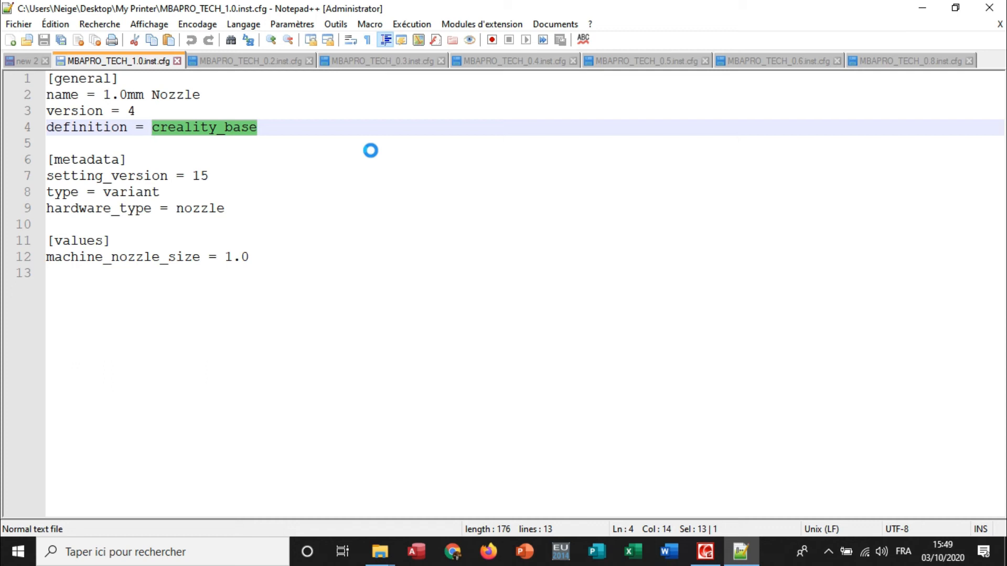
key("ctrl+f")
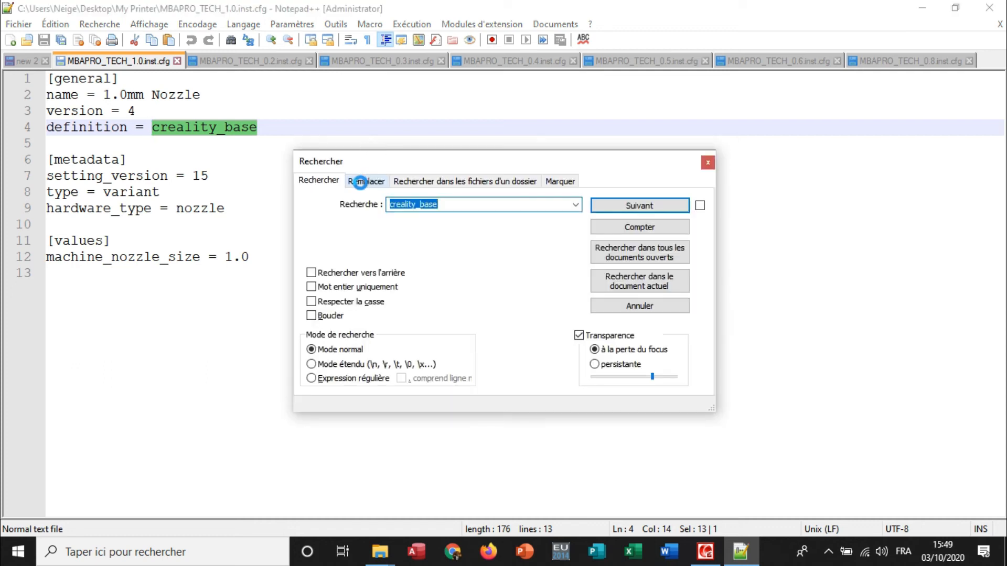
left_click(361, 182)
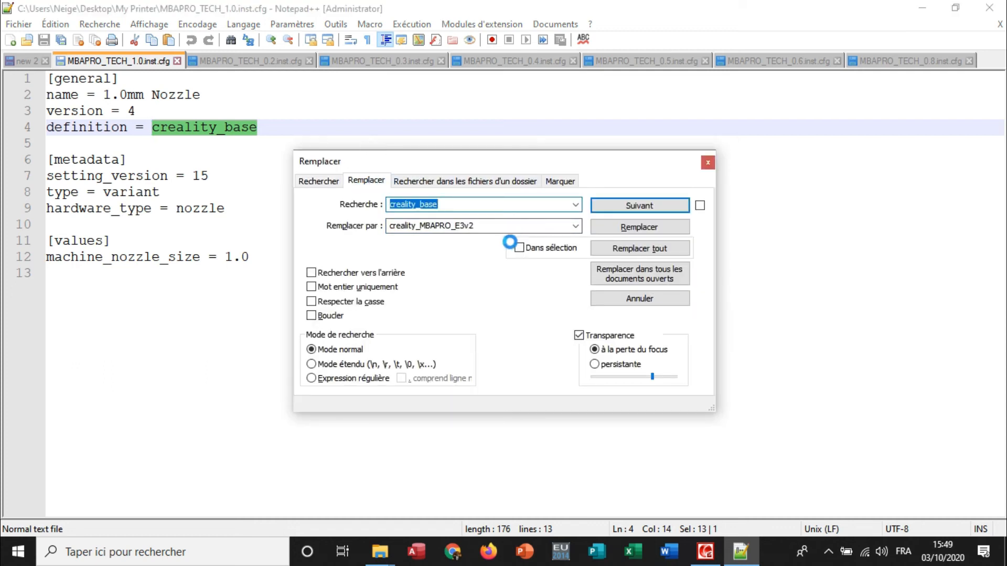
double_click(481, 226)
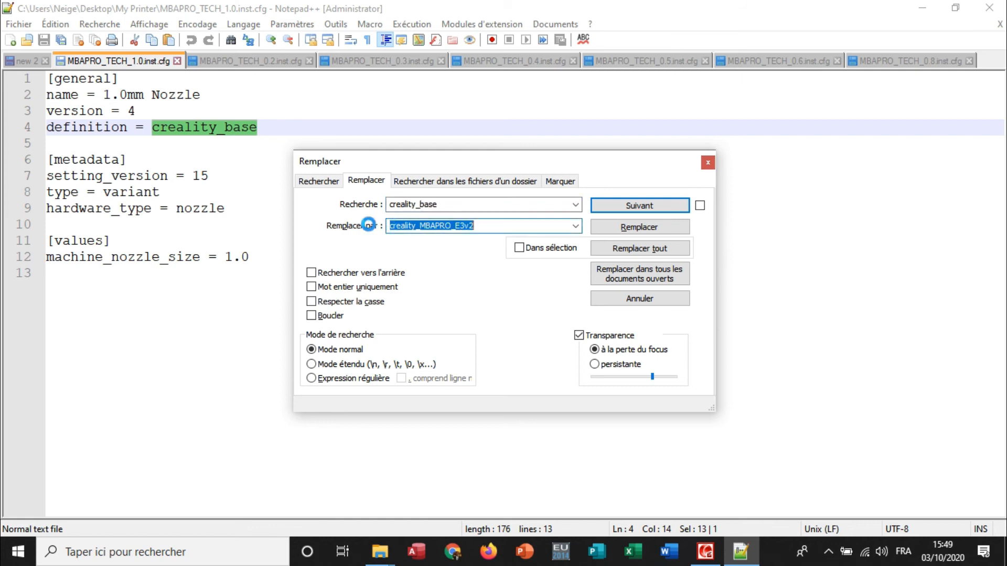
type("MBAPRO_TECH")
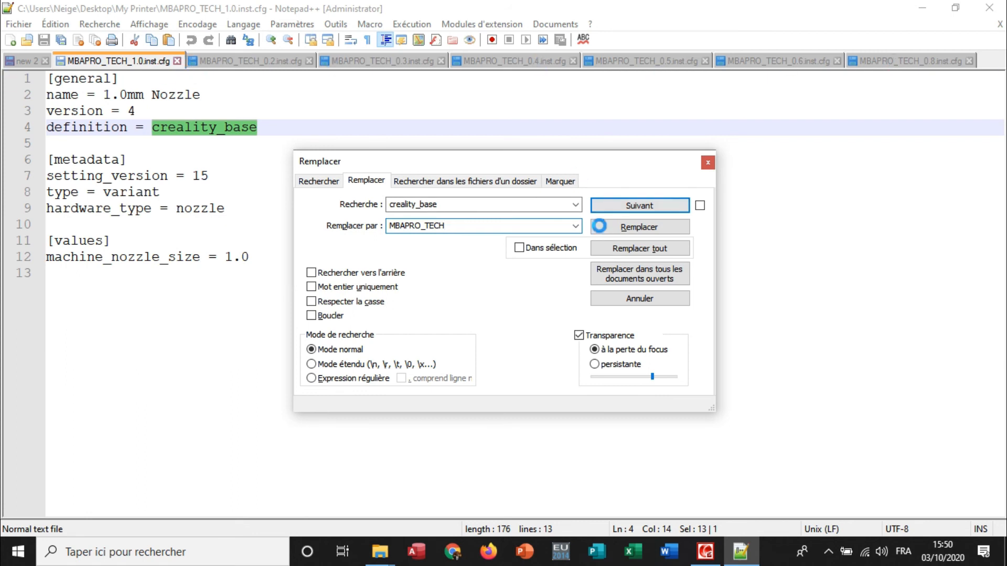
left_click(625, 272)
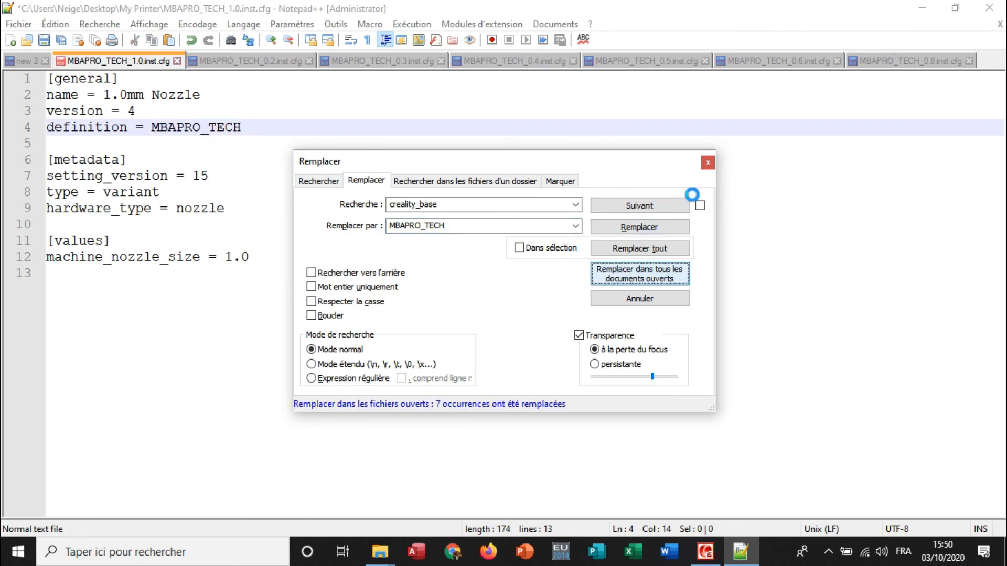
left_click(707, 162)
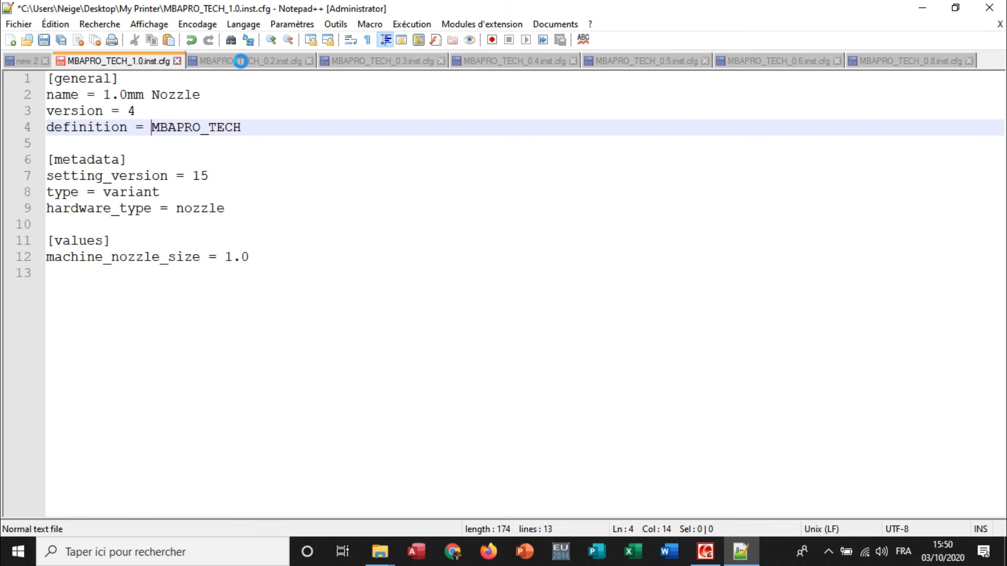
Check the definition line in the other variant files and save all open documents, including new 2 as a text file.
left_click(240, 62)
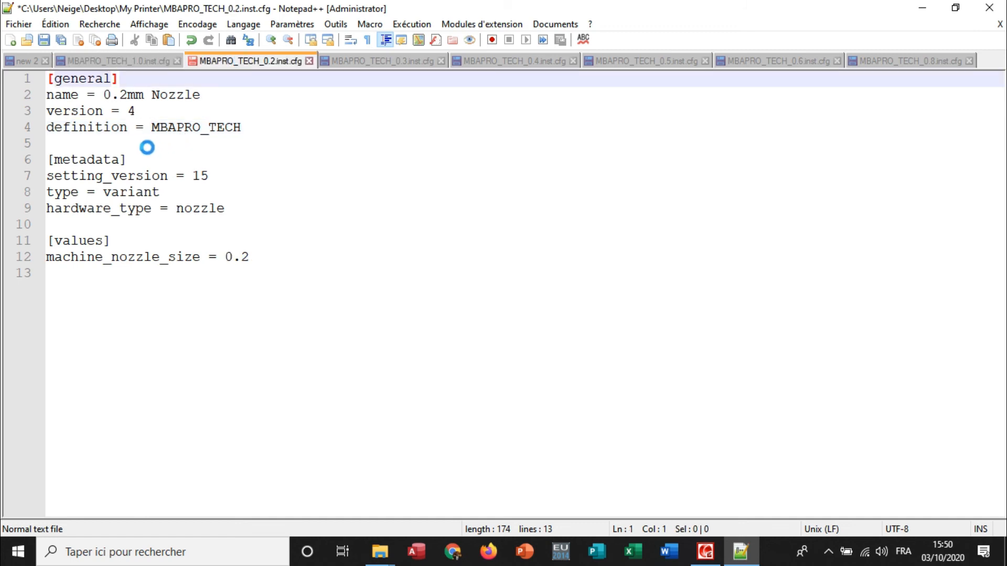
left_click(514, 61)
left_click(647, 62)
left_click(787, 61)
left_click(902, 61)
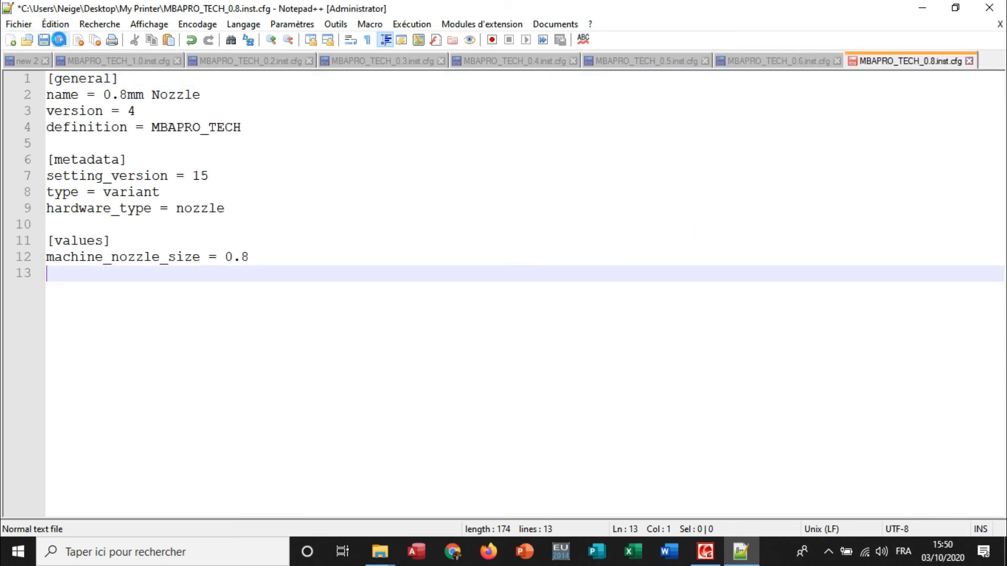
left_click(61, 40)
left_click(655, 400)
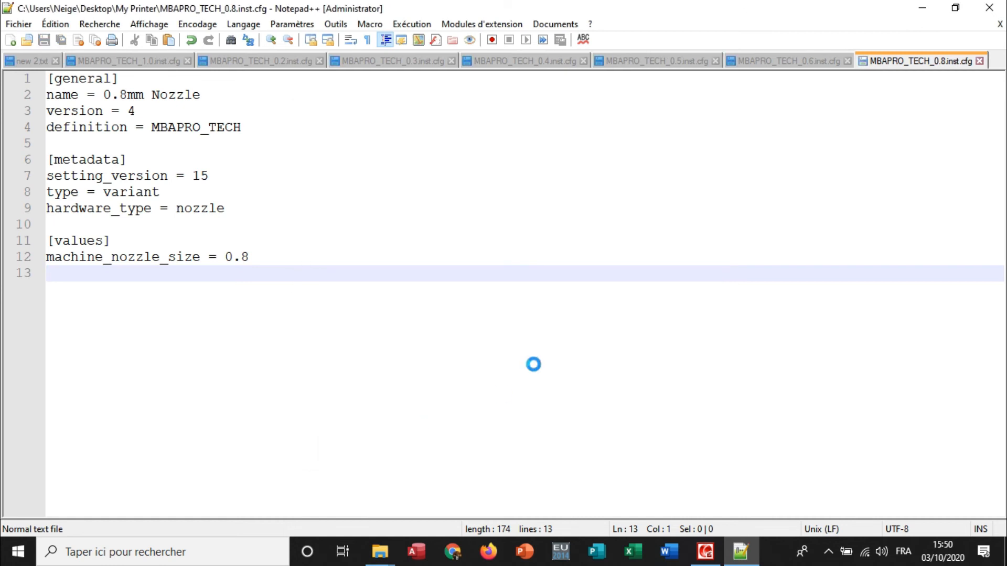
Copy the seven MBAPRO_TECH variant files from My Printer into Cura 4.7's resources\variants folder, granting administrator permission for all items.
mouse_move(388, 560)
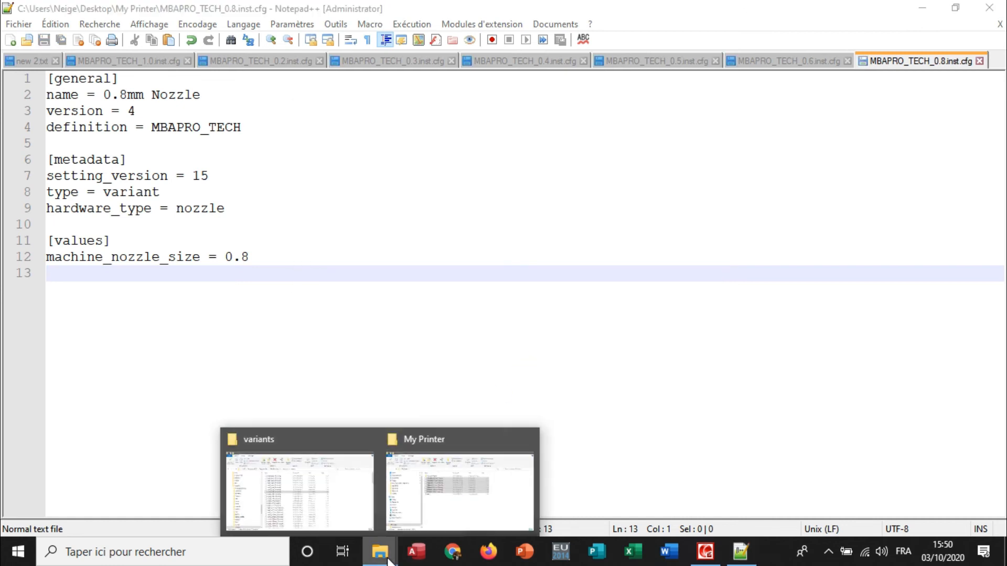
left_click(447, 508)
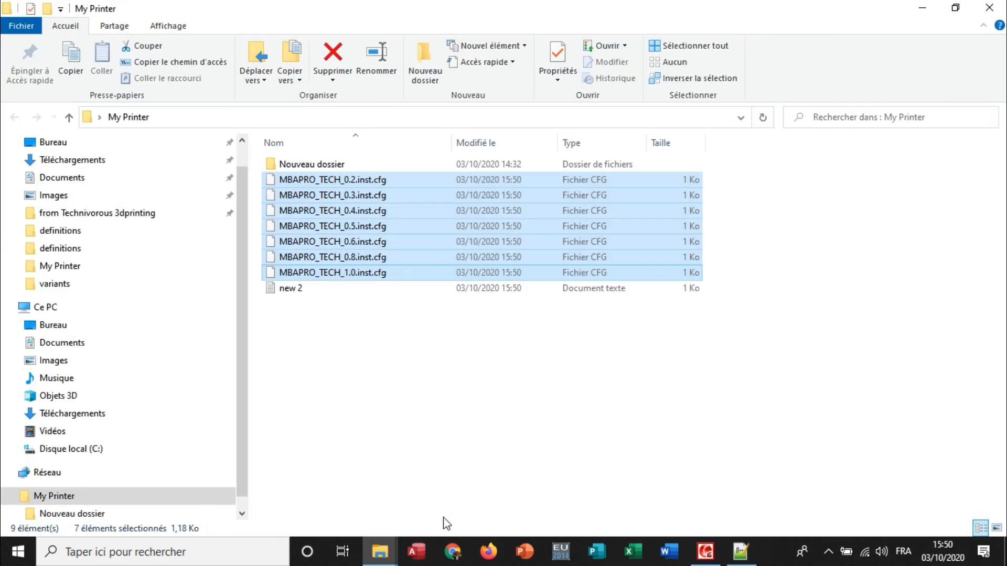
right_click(391, 174)
left_click(436, 415)
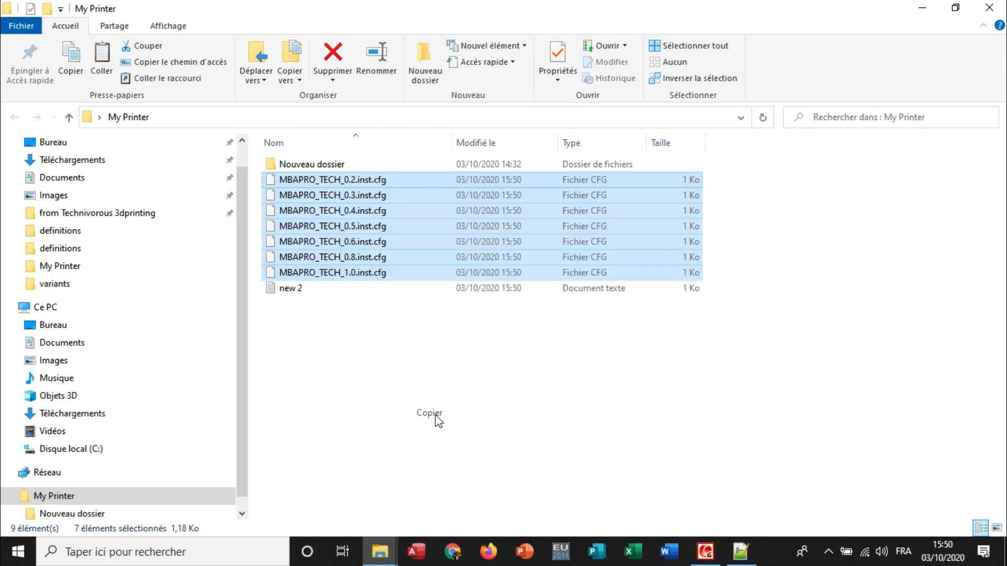
left_click(380, 551)
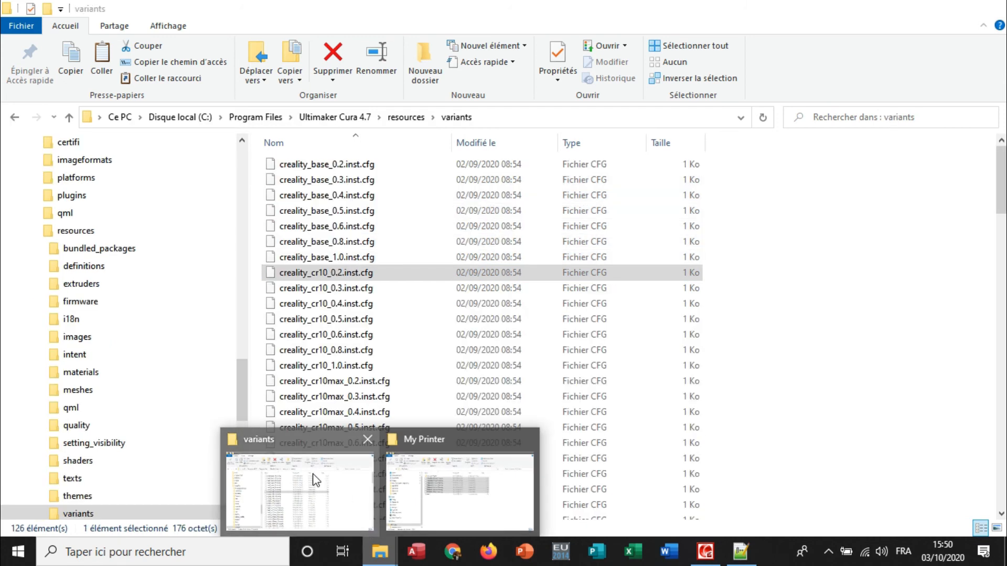
left_click(316, 479)
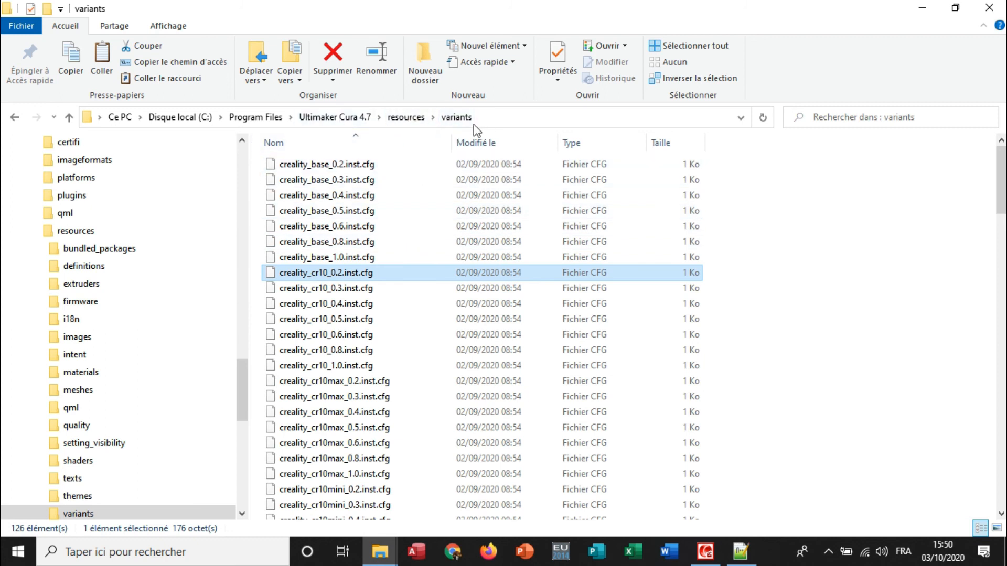
scroll(714, 288, "down", 13)
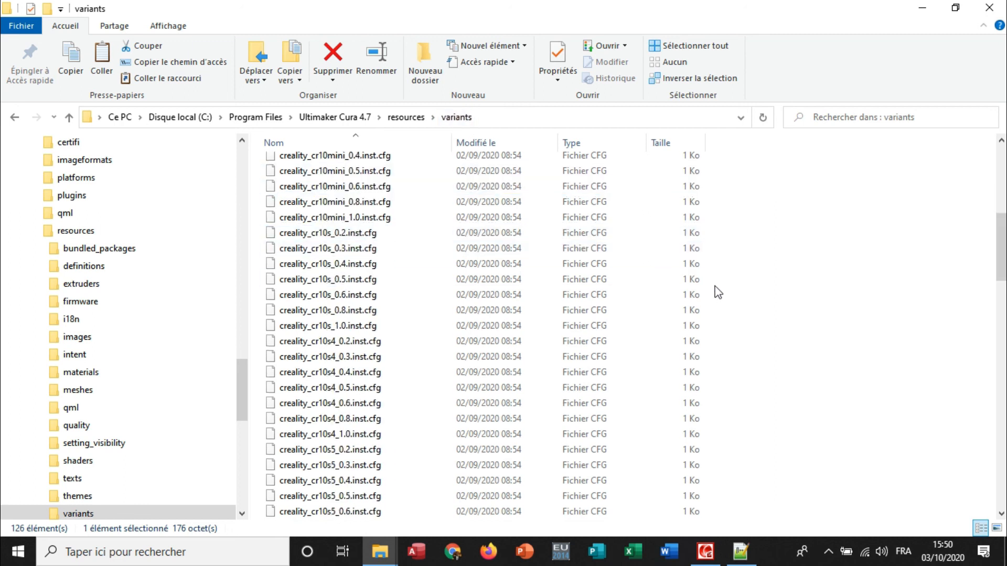
left_click(870, 388)
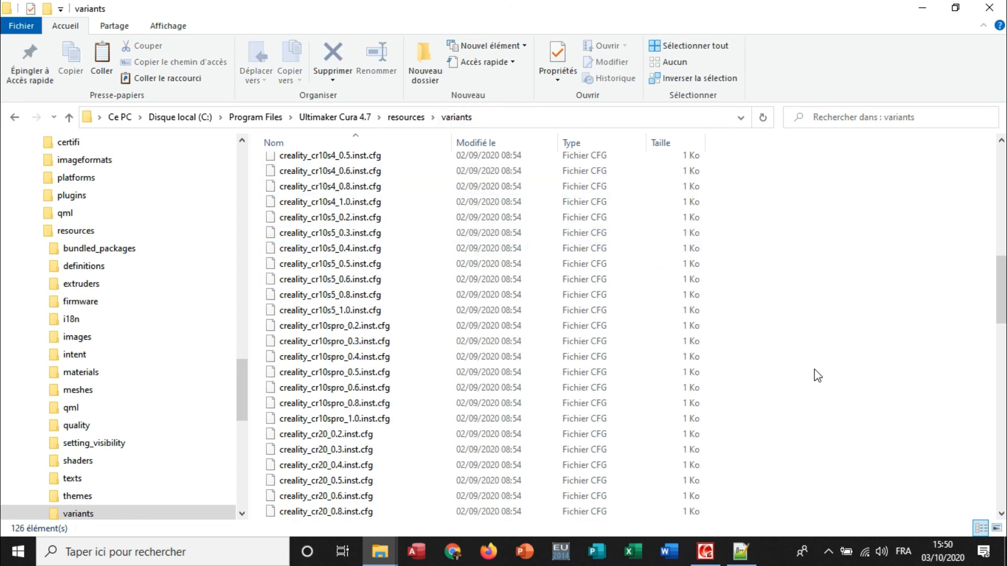
key("ctrl+v")
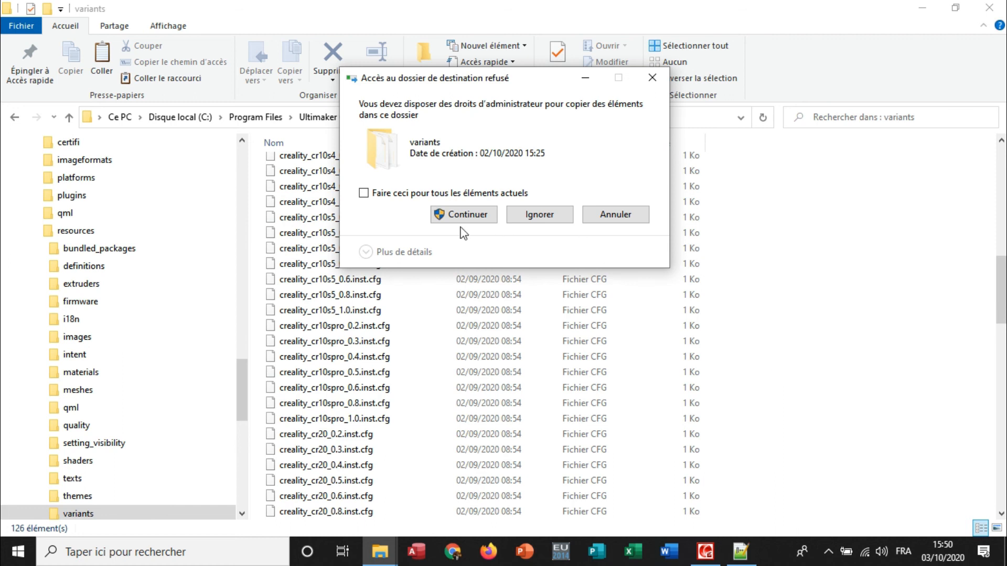
left_click(375, 195)
left_click(465, 214)
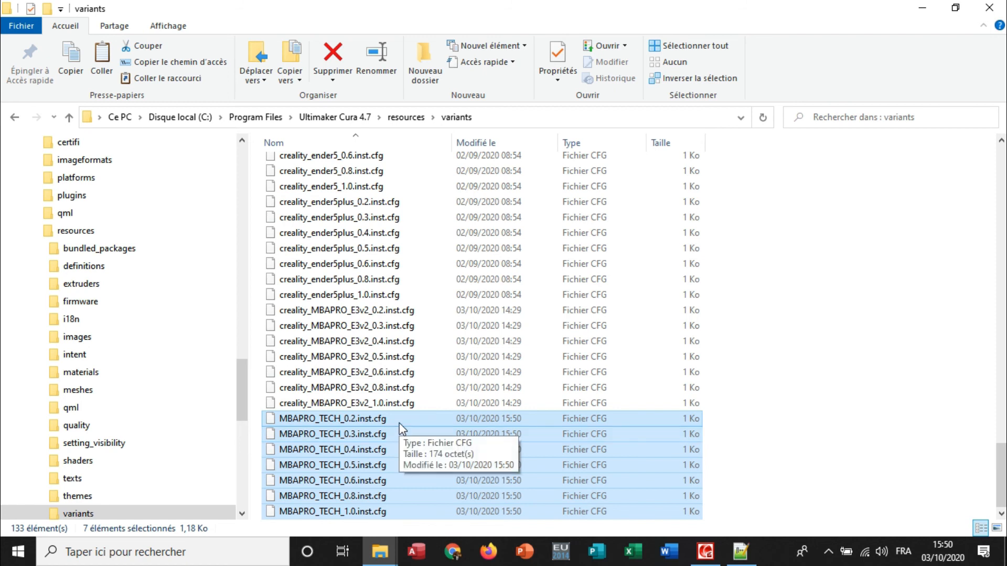
left_click(927, 314)
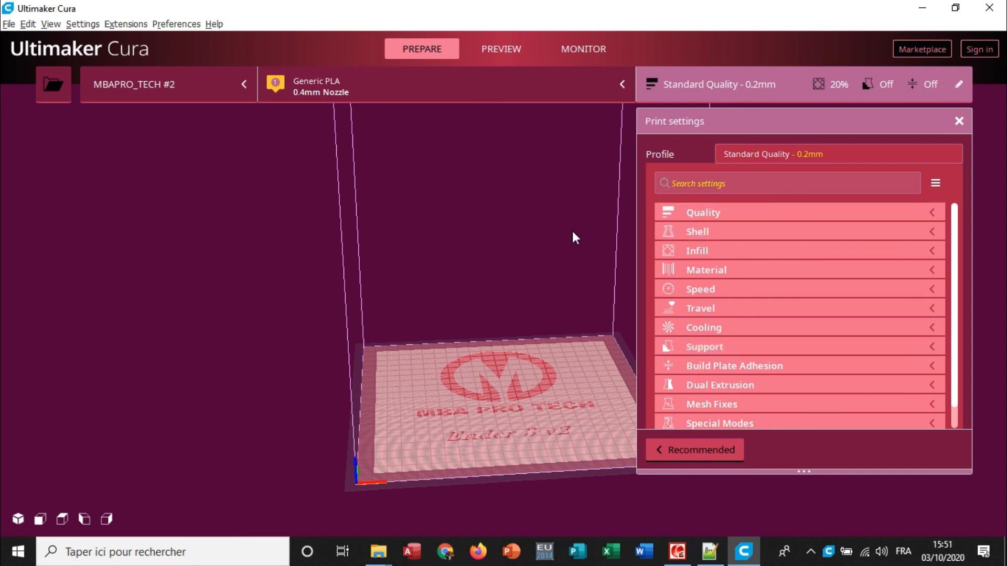
In Ultimaker Cura, choose the MBAPRO_TECH #2 printer and examine its list of available print profiles.
left_click(203, 85)
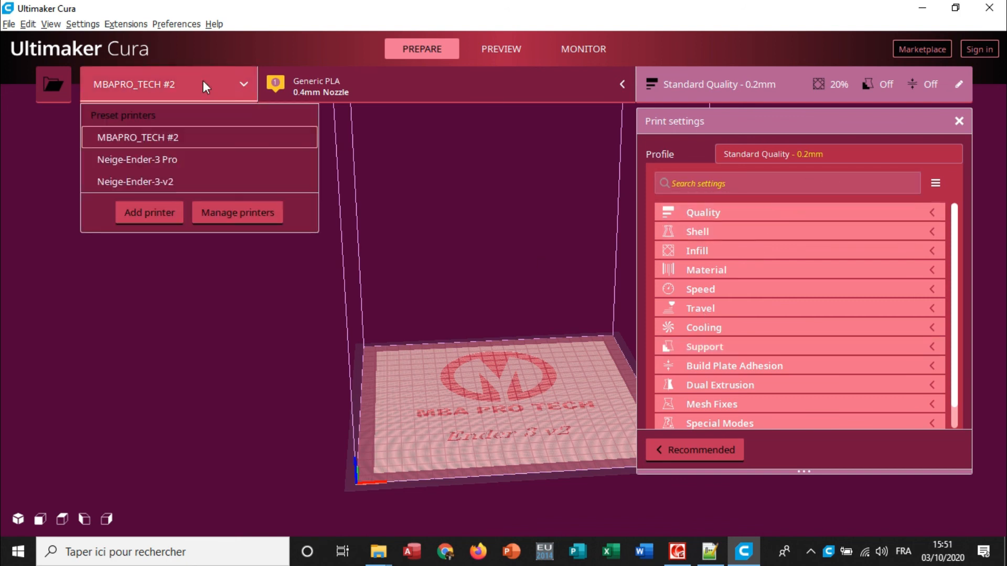
left_click(186, 138)
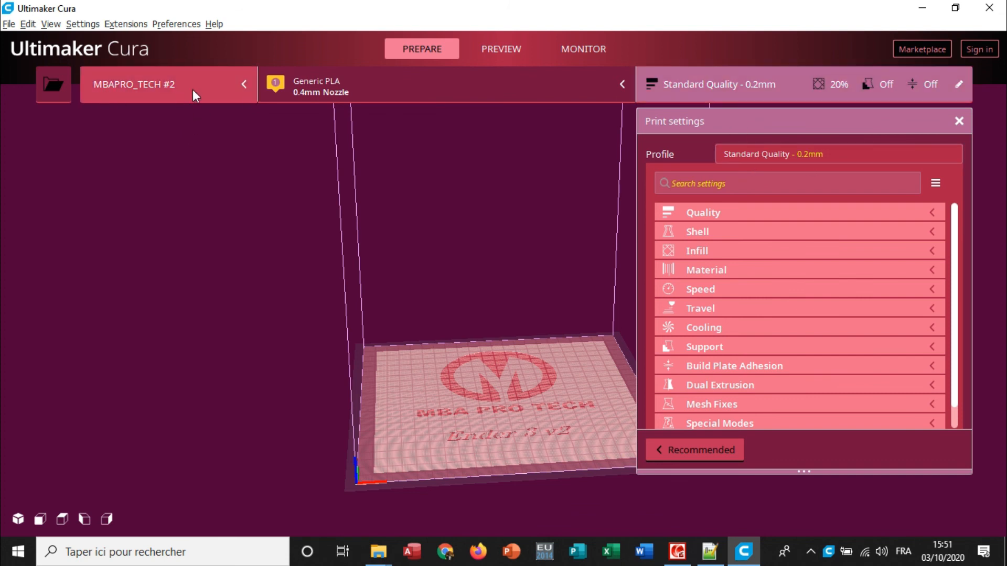
left_click(808, 151)
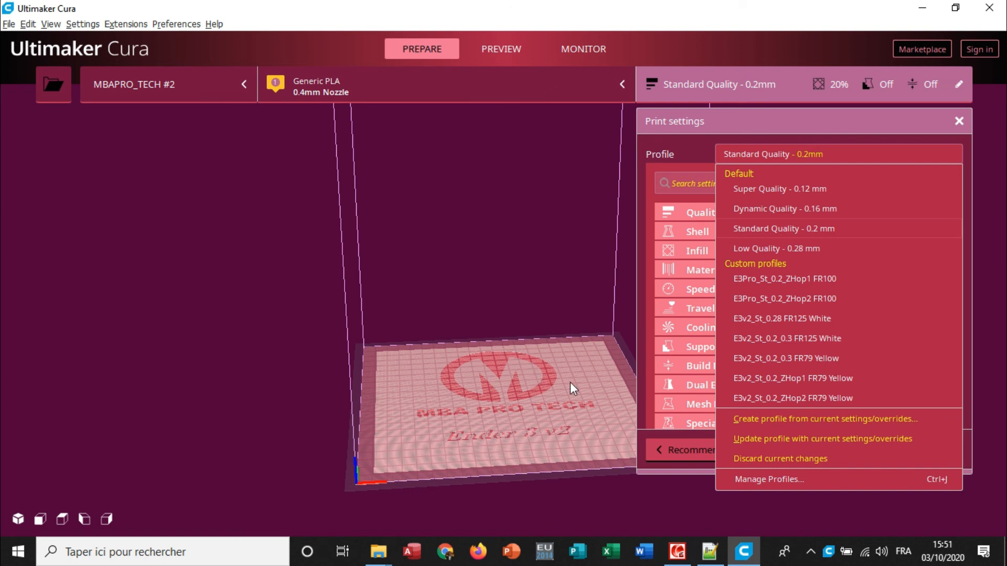
left_click(512, 389)
right_click(560, 419)
Review the My Printer and variants folders, and look at the definitions folder within Cura 4.7's resources.
left_click(378, 552)
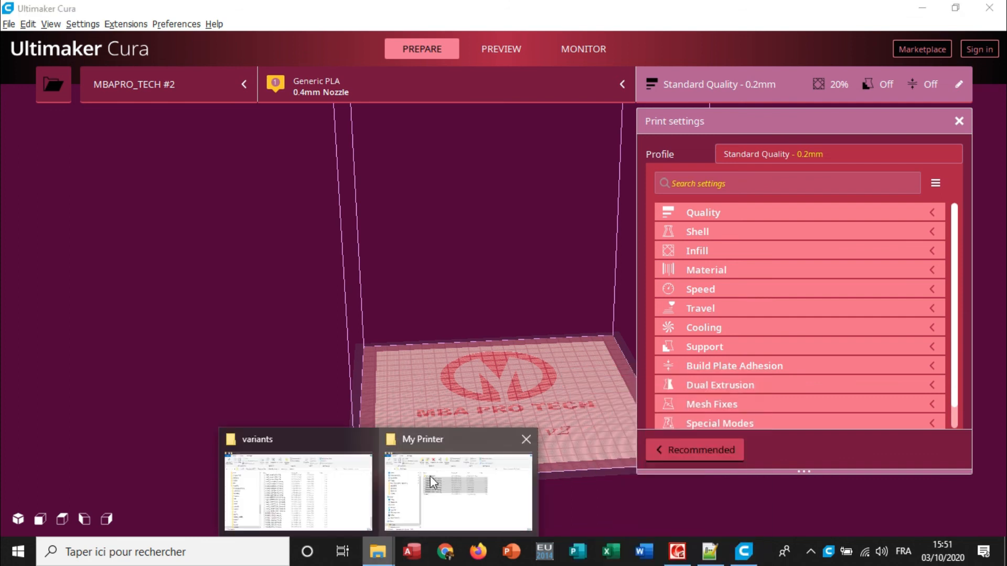
left_click(479, 485)
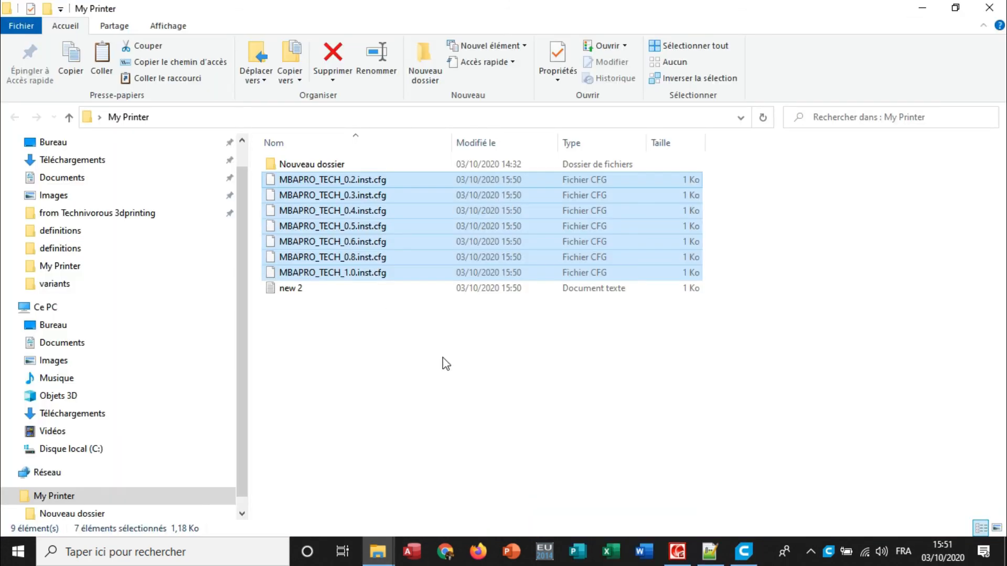
left_click(374, 554)
left_click(305, 516)
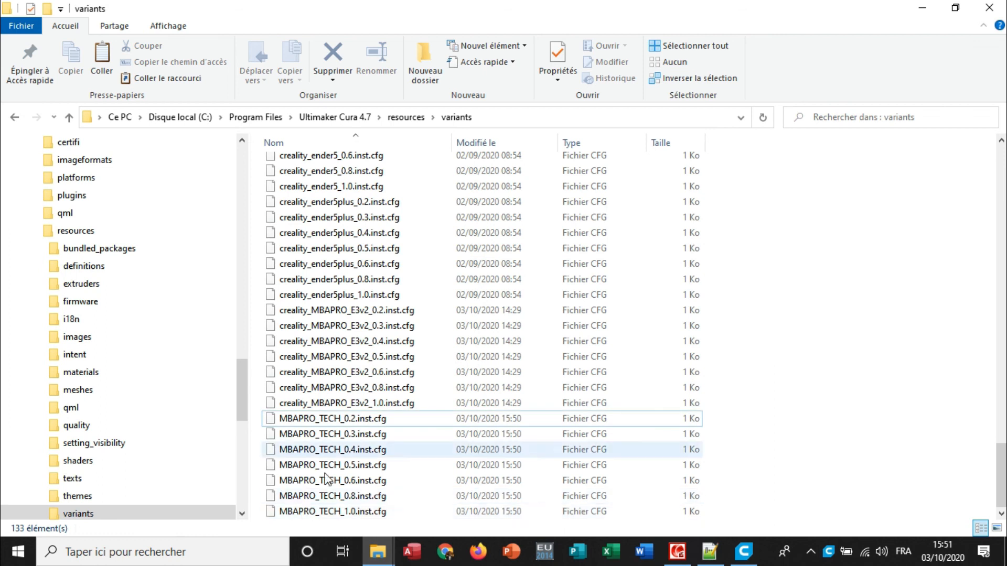
left_click(418, 119)
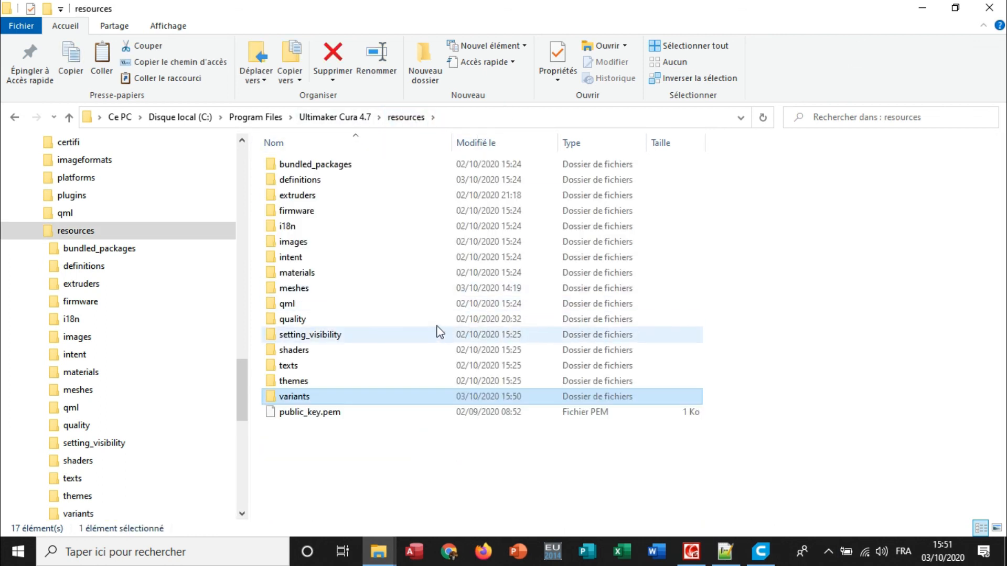
left_click(317, 183)
double_click(316, 184)
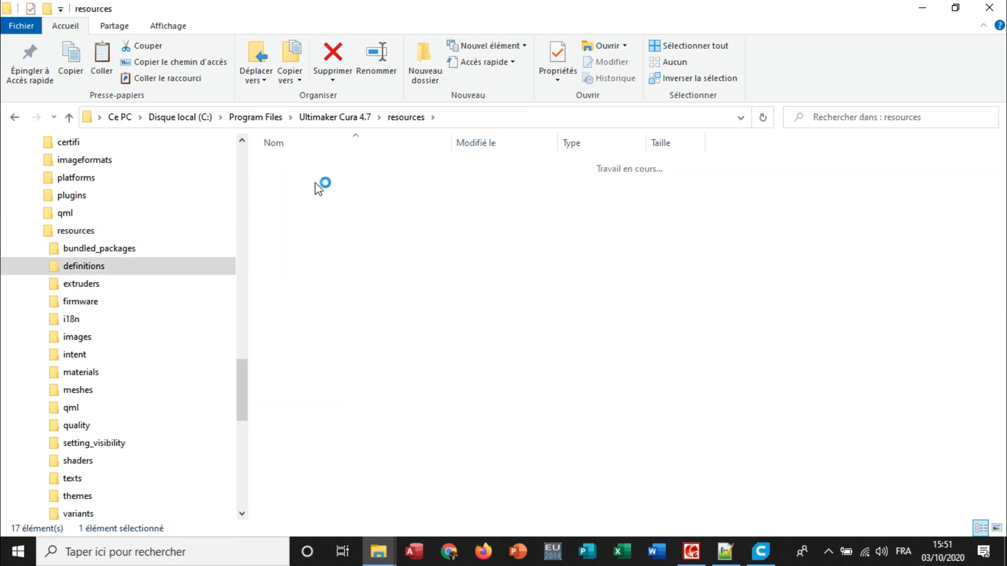
left_click(406, 116)
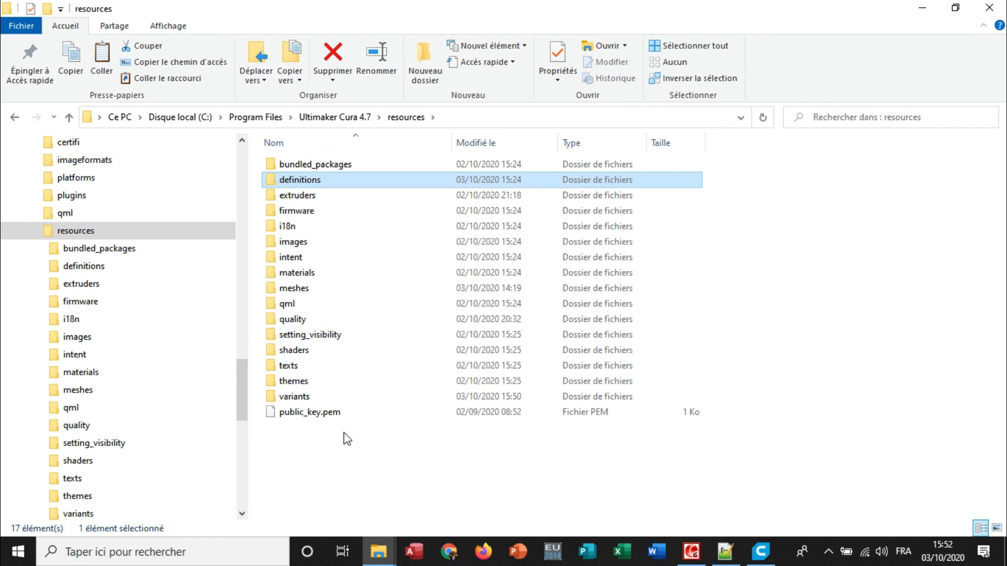
Reopen the variants folder in Cura's resources and browse through its nozzle-size variant files.
mouse_move(340, 418)
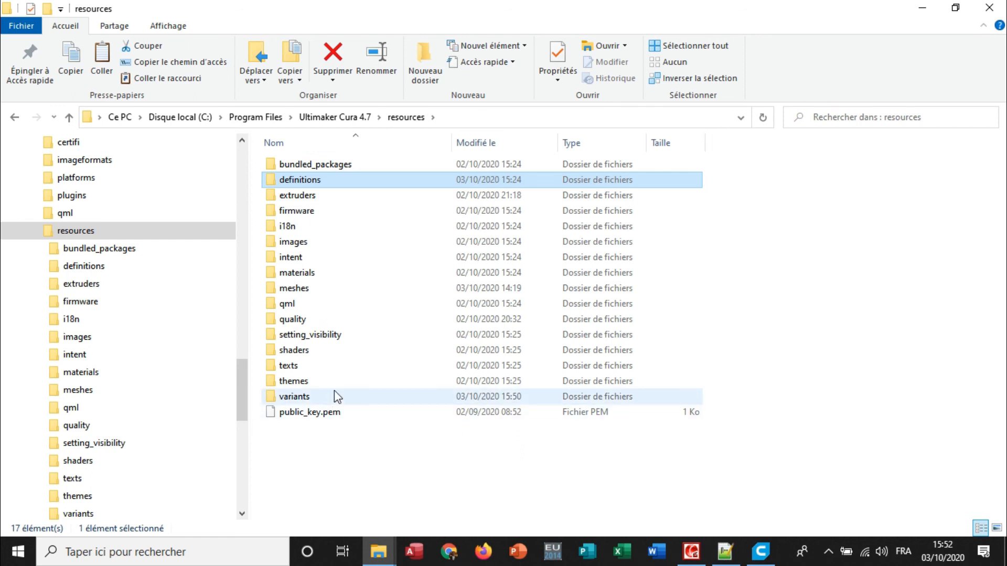
left_click(306, 403)
double_click(306, 403)
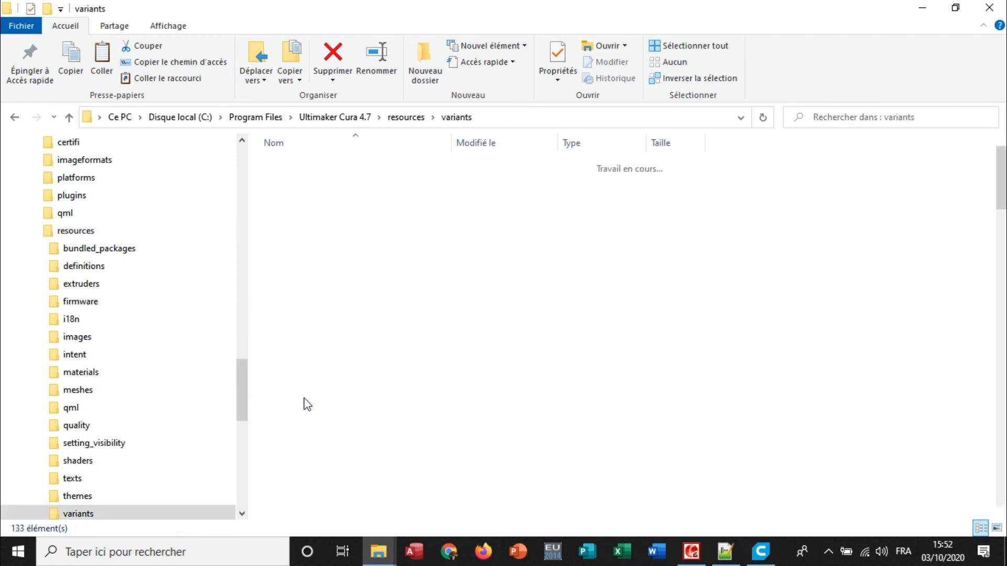
scroll(386, 388, "down", 6)
scroll(387, 404, "down", 20)
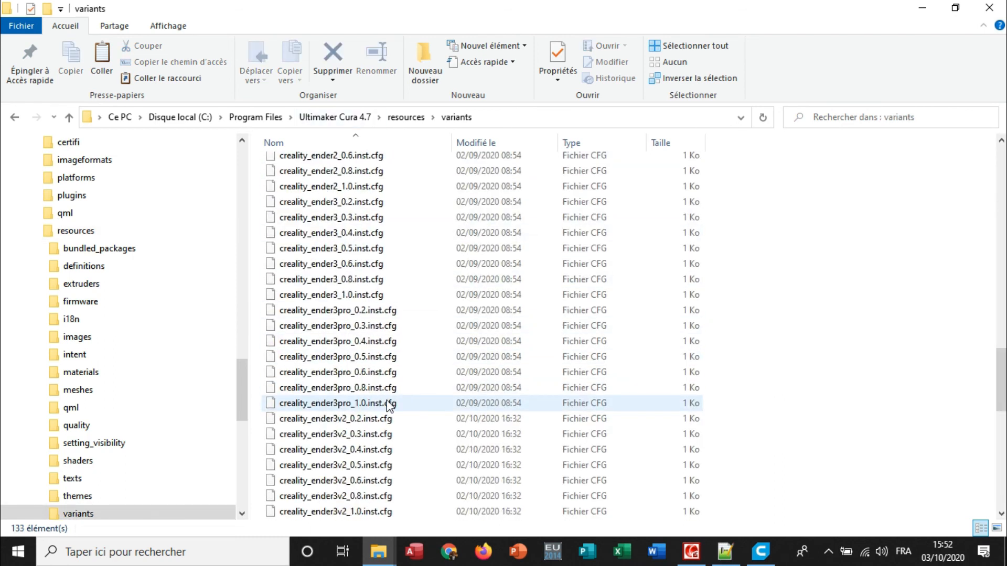